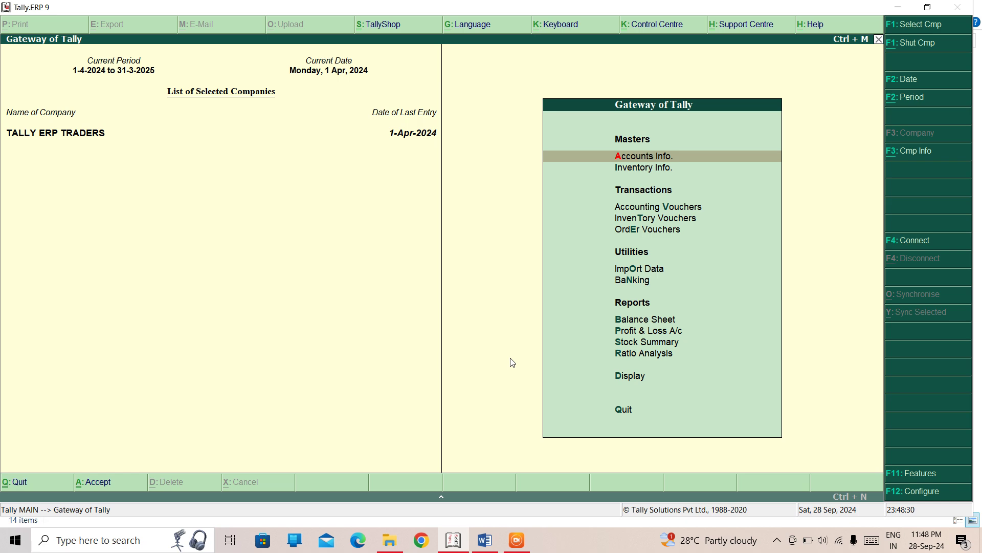
Step: Enable the use of tracking numbers (delivery and receipt notes) in the company's inventory features and save the settings
{"action": "key", "text": "F11"}
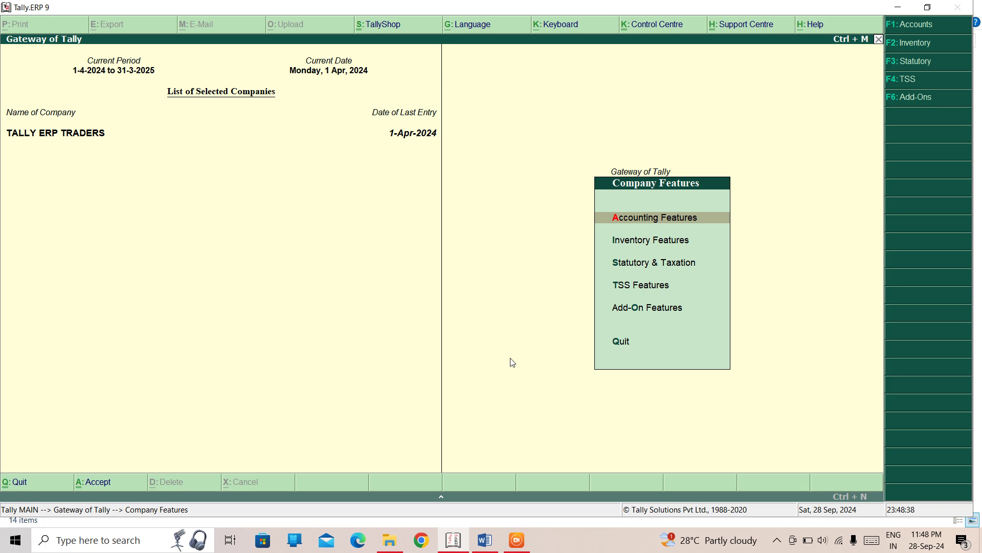
{"action": "key", "text": "Down"}
{"action": "key", "text": "Return"}
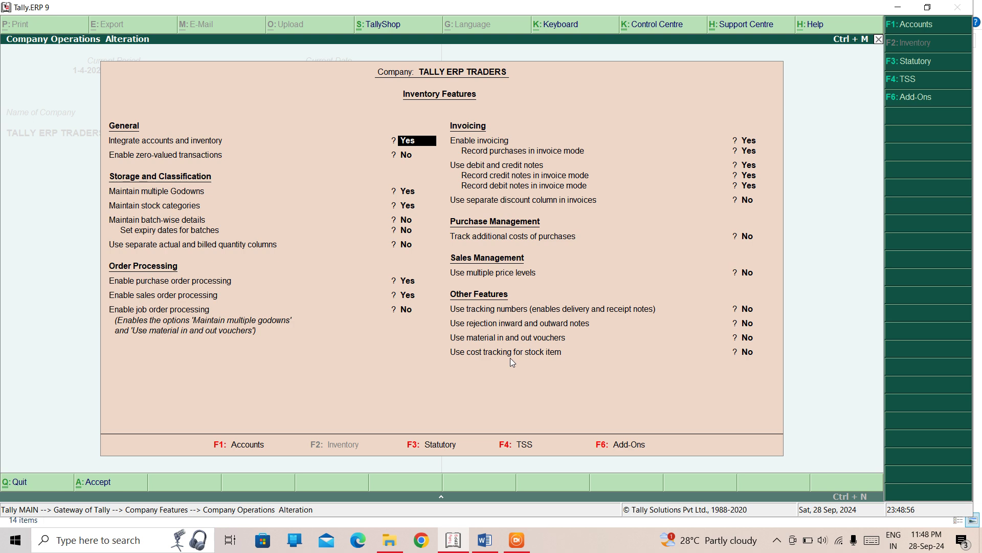
{"action": "key", "text": "Return"}
{"action": "key", "text": "Return"}
{"action": "key", "text": "Return"}
{"action": "key", "text": "Return"}
{"action": "key", "text": "Return"}
{"action": "key", "text": "Return"}
{"action": "key", "text": "Return"}
{"action": "key", "text": "Return"}
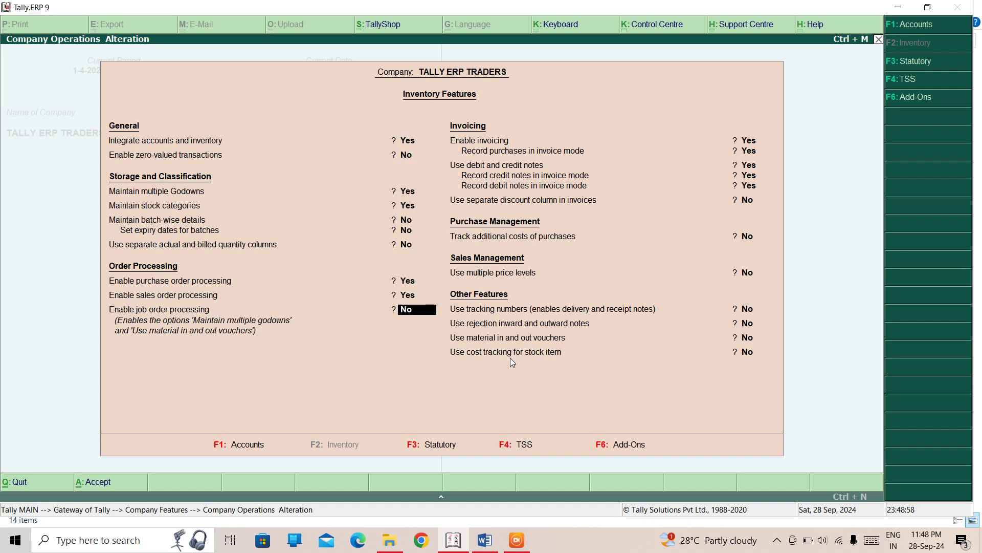
{"action": "key", "text": "Return"}
{"action": "key", "text": "Return"}
{"action": "key", "text": "Return"}
{"action": "key", "text": "Return"}
{"action": "key", "text": "Return"}
{"action": "key", "text": "Return"}
{"action": "key", "text": "Return"}
{"action": "key", "text": "Return"}
{"action": "key", "text": "Return"}
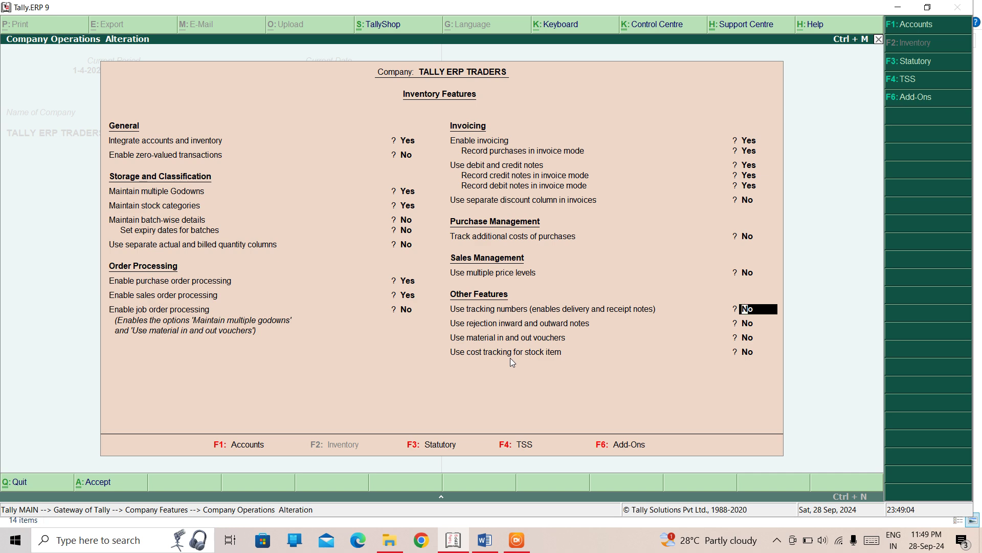
{"action": "type", "text": "y"}
{"action": "key", "text": "Return"}
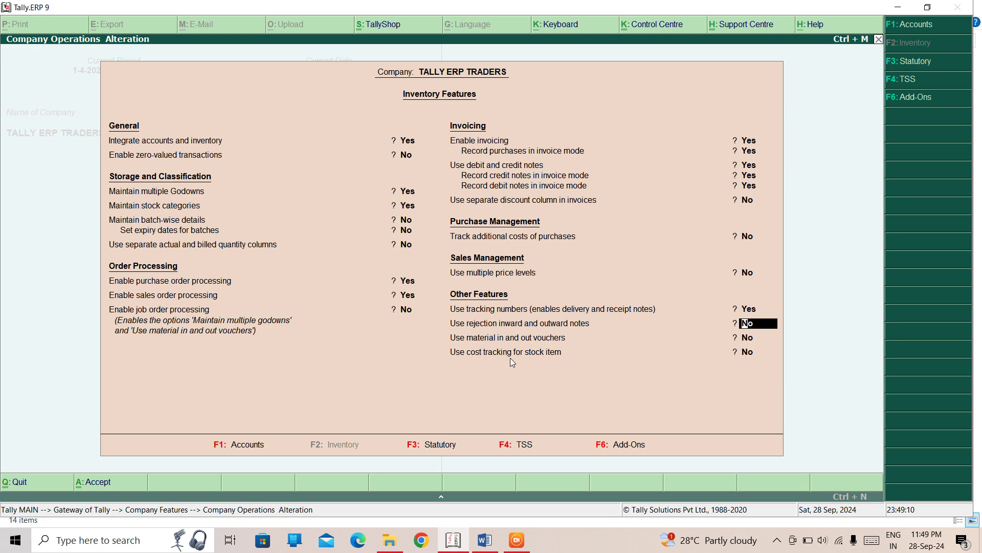
{"action": "key", "text": "Return"}
{"action": "key", "text": "Return"}
{"action": "key", "text": "Return"}
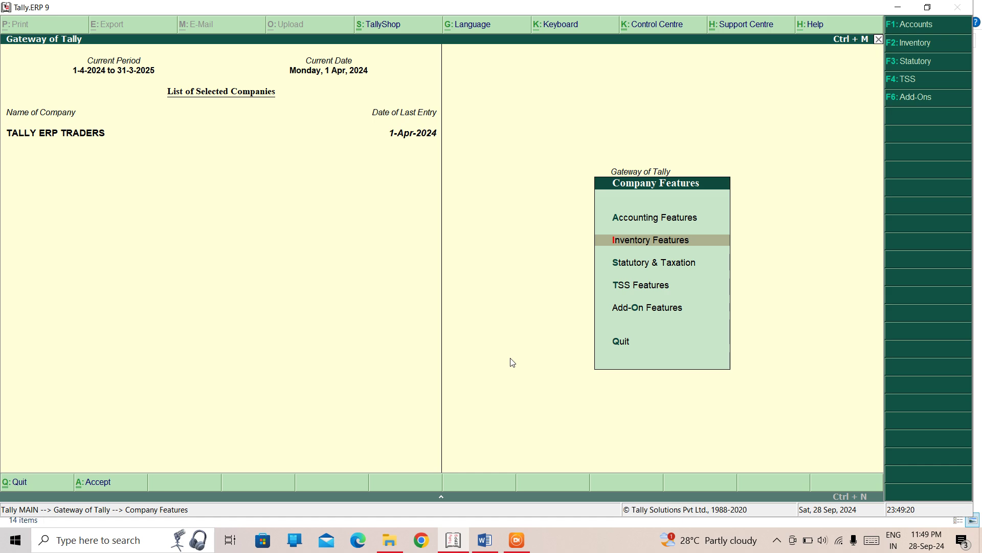
{"action": "key", "text": "Escape"}
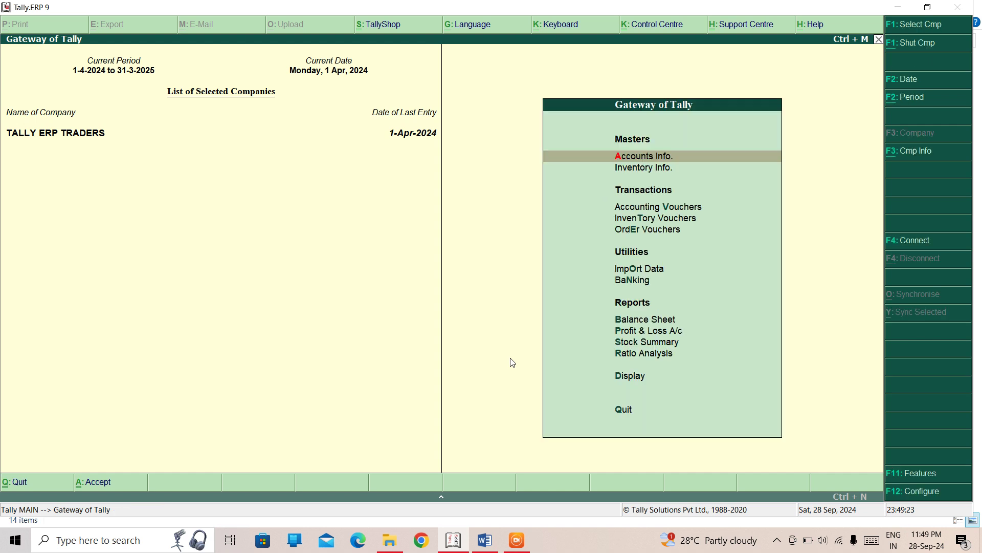
Step: View the stock journal and delivery note entry screens under inventory vouchers, leaving both without recording an entry
{"action": "key", "text": "Down"}
{"action": "key", "text": "Down"}
{"action": "key", "text": "Down"}
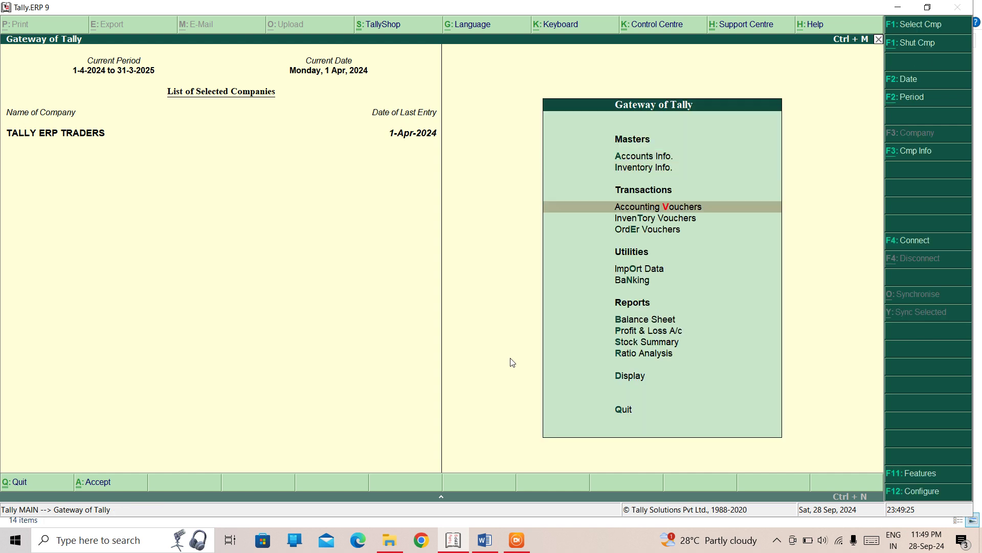
{"action": "key", "text": "Return"}
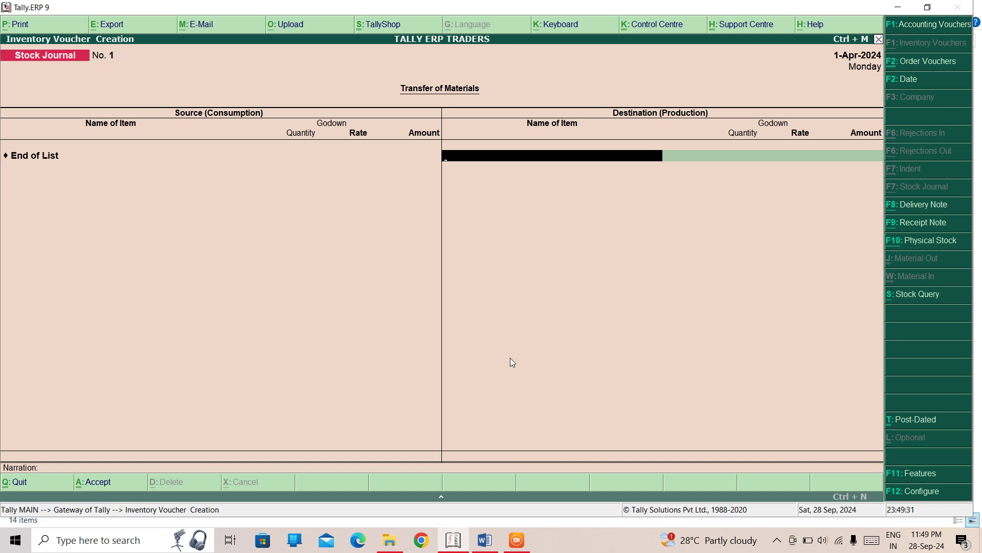
{"action": "key", "text": "Escape"}
{"action": "key", "text": "Return"}
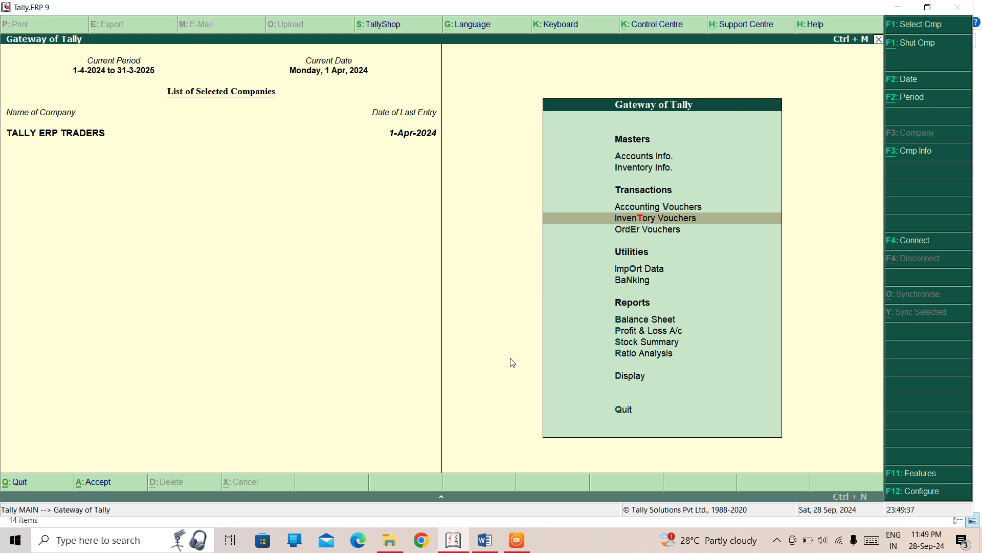
{"action": "key", "text": "Return"}
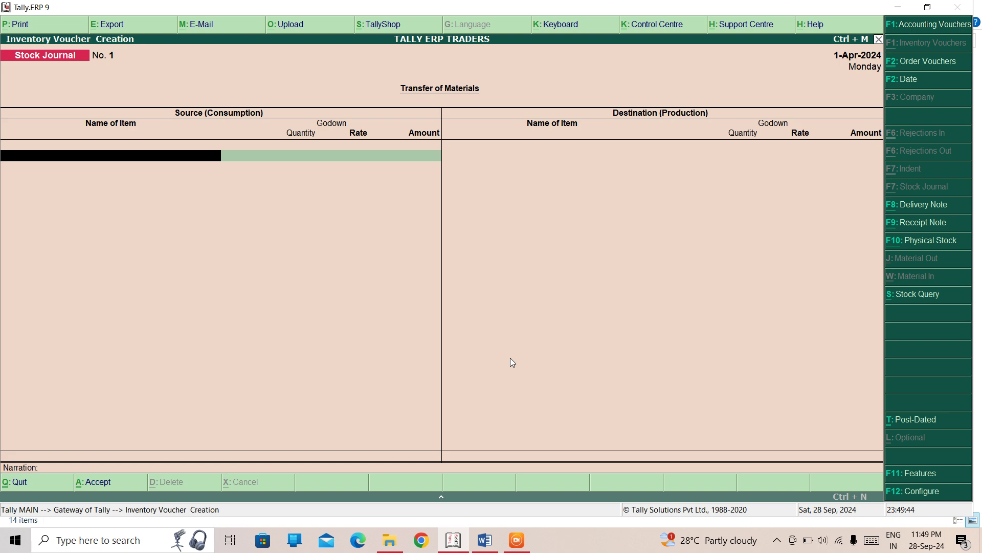
{"action": "type", "text": "A"}
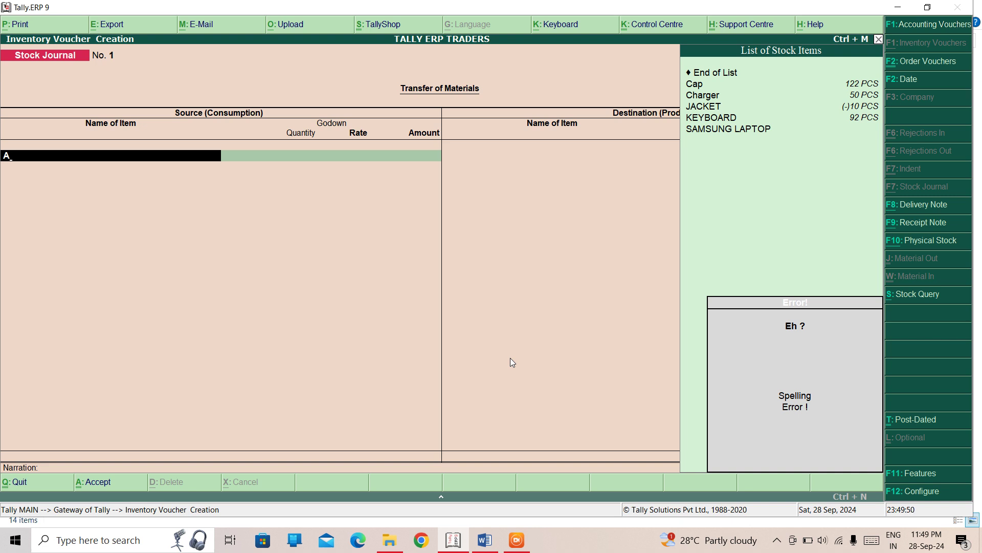
{"action": "key", "text": "F8"}
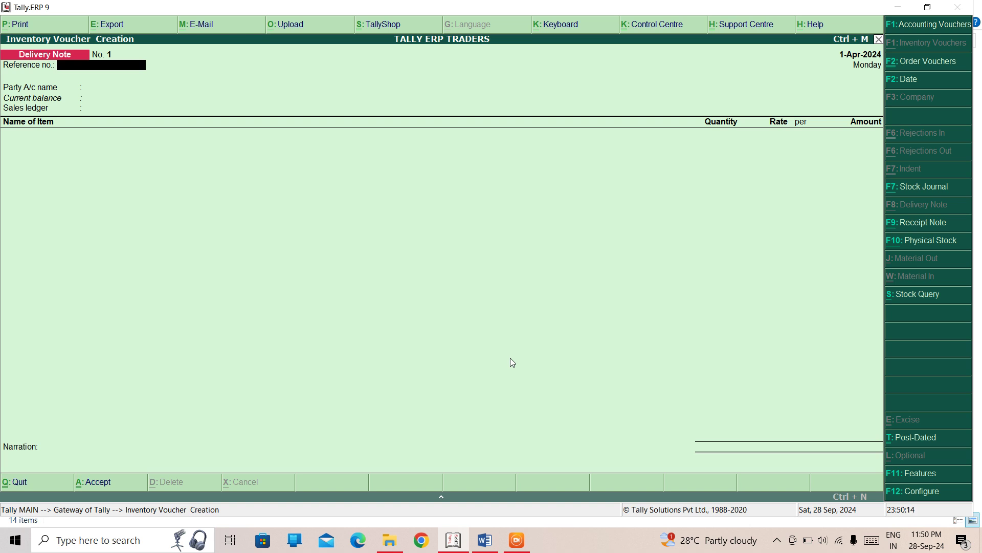
{"action": "key", "text": "Escape"}
{"action": "key", "text": "Return"}
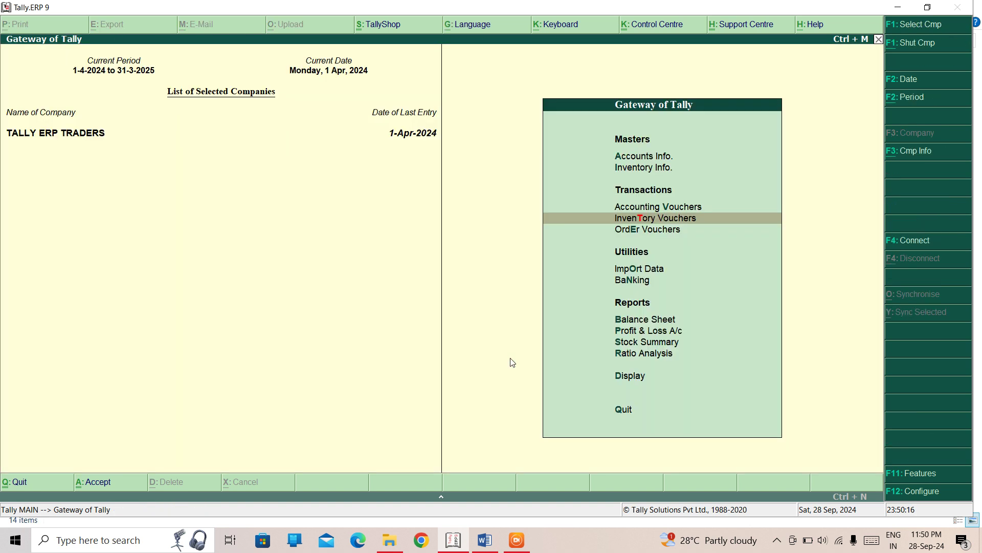
Step: Start a new sales order with Cash as the party account
{"action": "key", "text": "Down"}
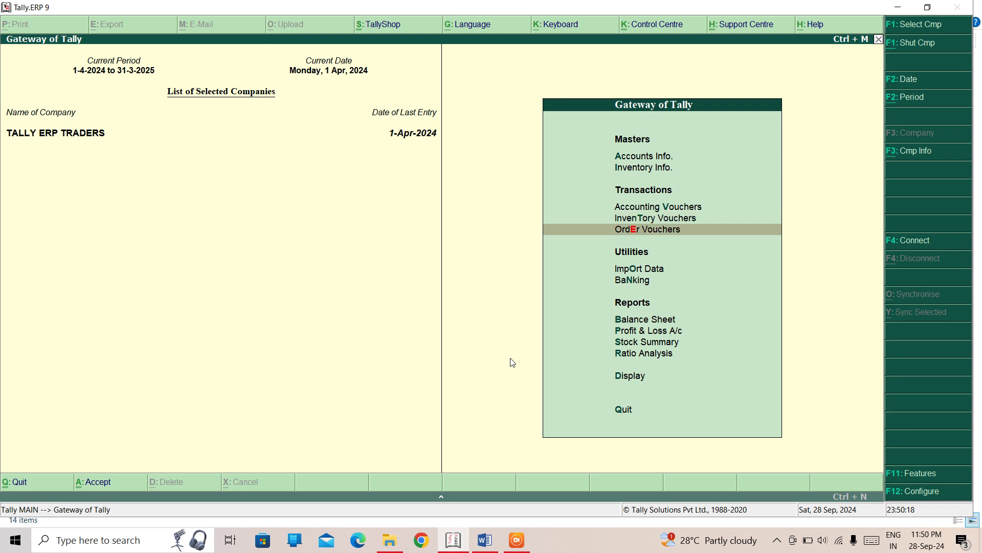
{"action": "key", "text": "Return"}
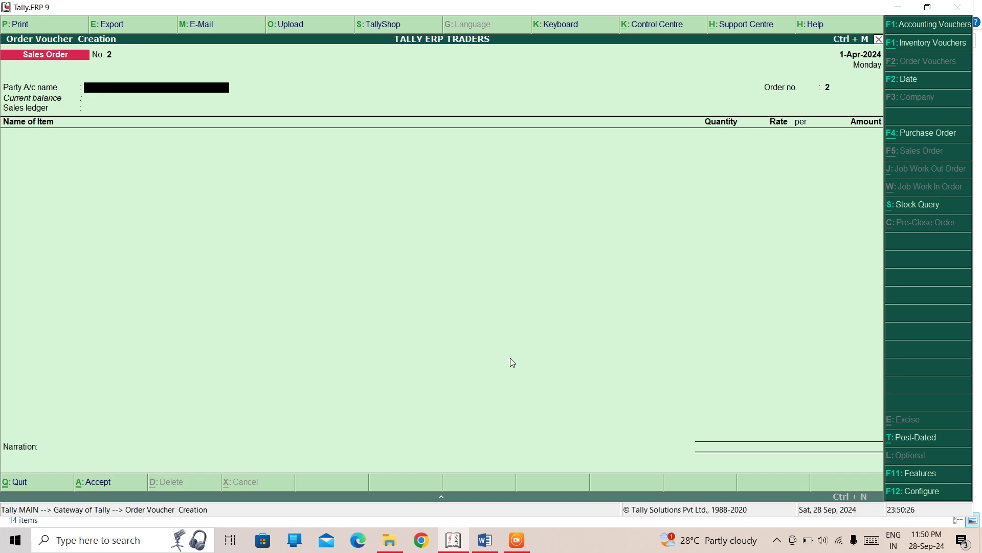
{"action": "type", "text": "C"}
{"action": "key", "text": "Down"}
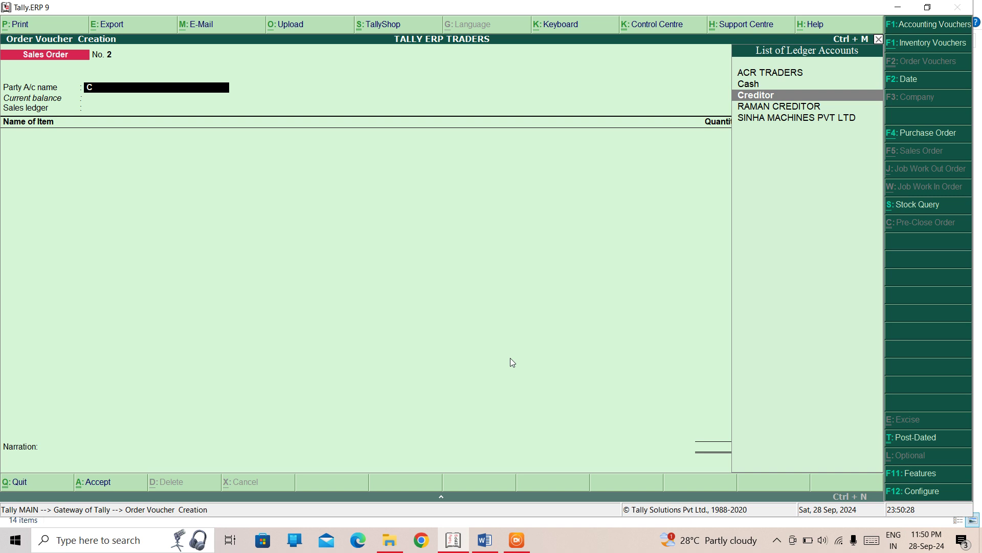
{"action": "key", "text": "Up"}
{"action": "key", "text": "Return"}
{"action": "key", "text": "Return"}
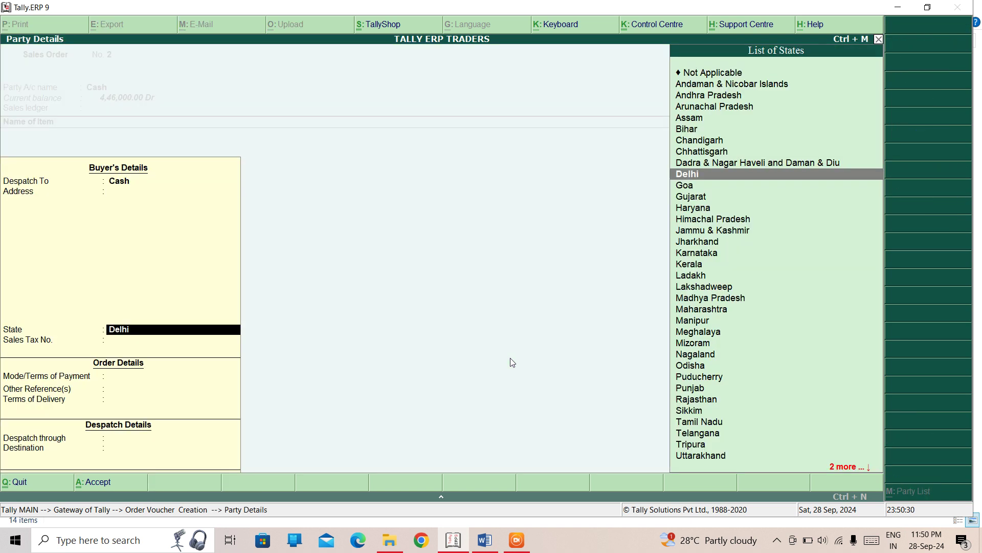
Step: Enter the buyer's name as the despatch-to party and accept the remaining party details as they are
{"action": "key", "text": "BackSpace"}
{"action": "key", "text": "BackSpace"}
{"action": "type", "text": "MR A"}
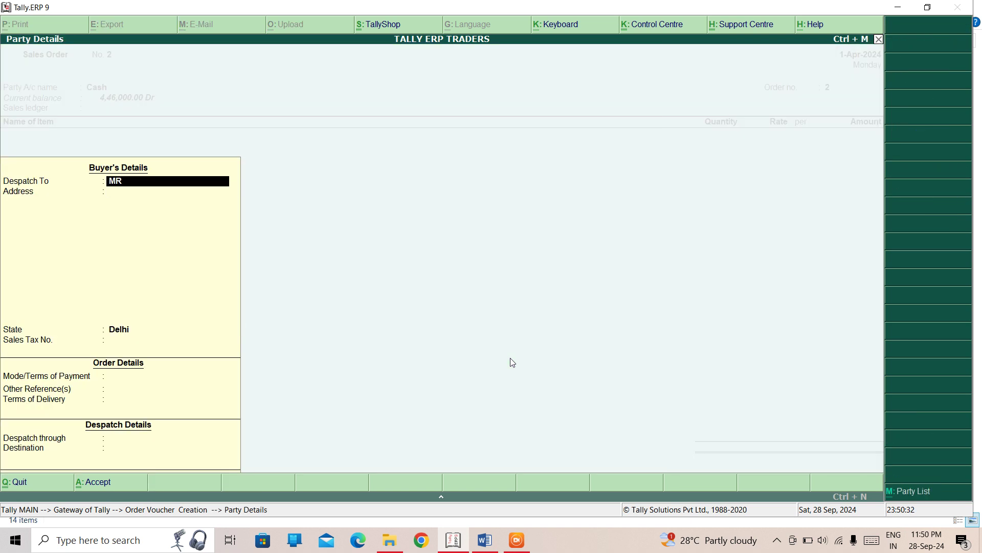
{"action": "key", "text": "Return"}
{"action": "key", "text": "Return"}
{"action": "key", "text": "Return"}
{"action": "key", "text": "Return"}
{"action": "key", "text": "Return"}
{"action": "key", "text": "Return"}
{"action": "key", "text": "Return"}
{"action": "key", "text": "Return"}
{"action": "key", "text": "Return"}
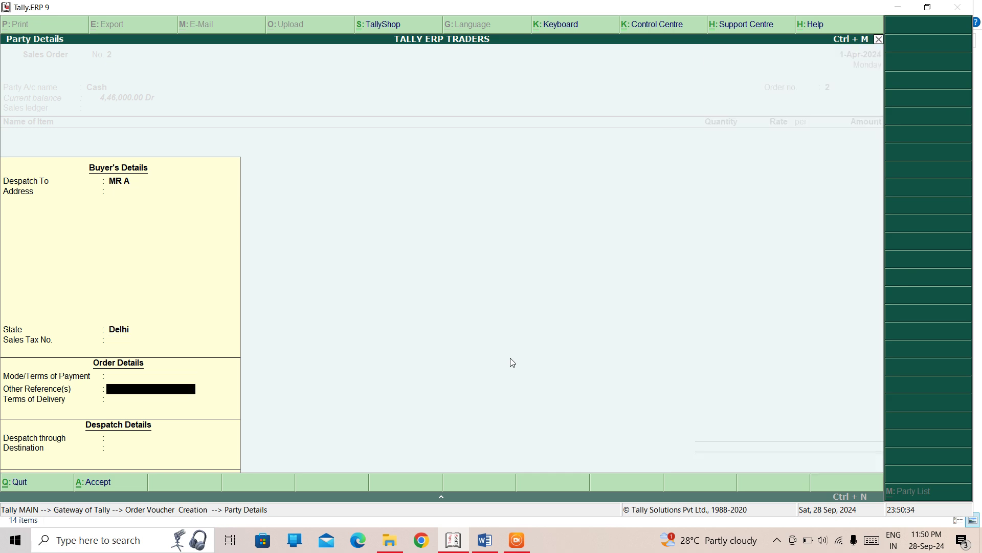
{"action": "key", "text": "Return"}
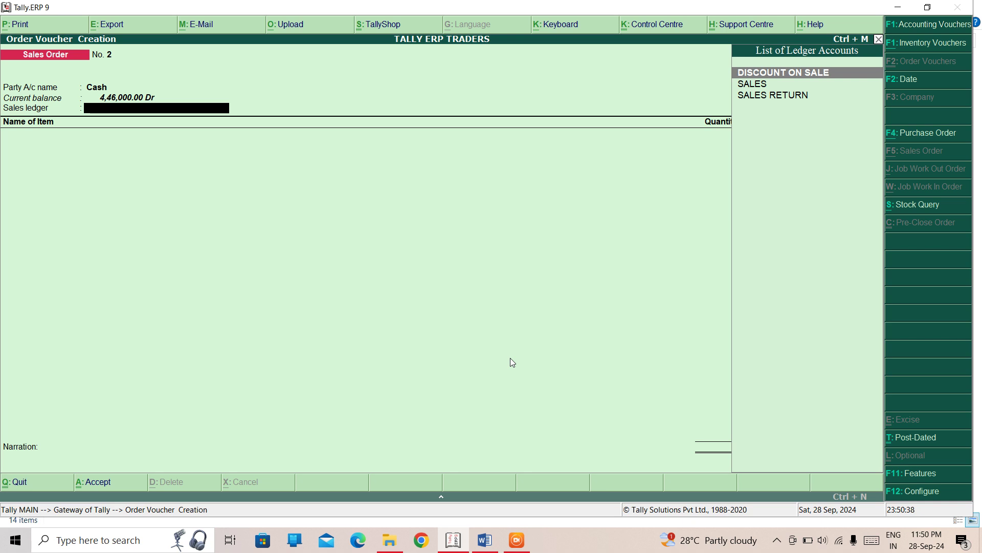
Step: Set the sales ledger to SALES and add 22 PCS of Cap from the DELHI godown at 1,000.00, due 1-Apr-2024
{"action": "key", "text": "Down"}
{"action": "key", "text": "Return"}
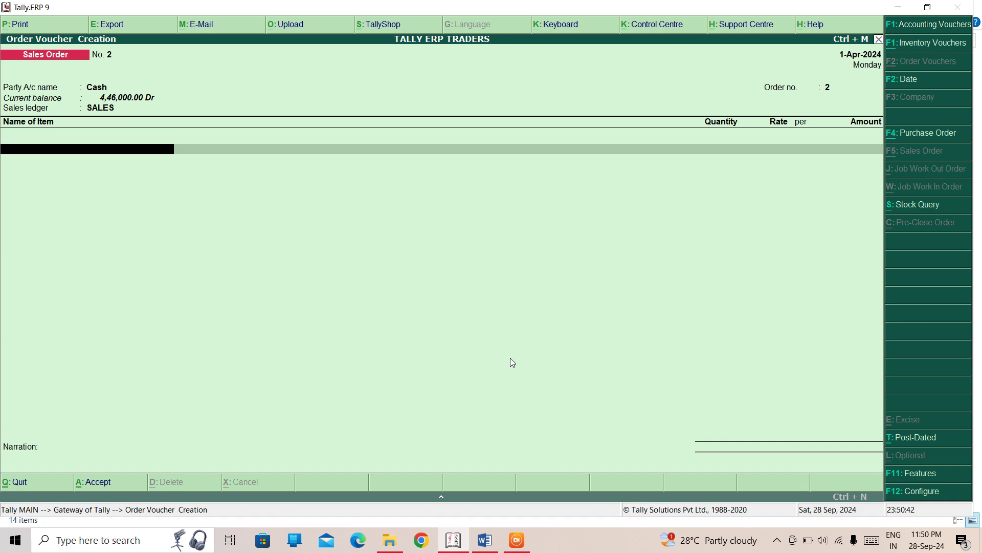
{"action": "key", "text": "Down"}
{"action": "key", "text": "Down"}
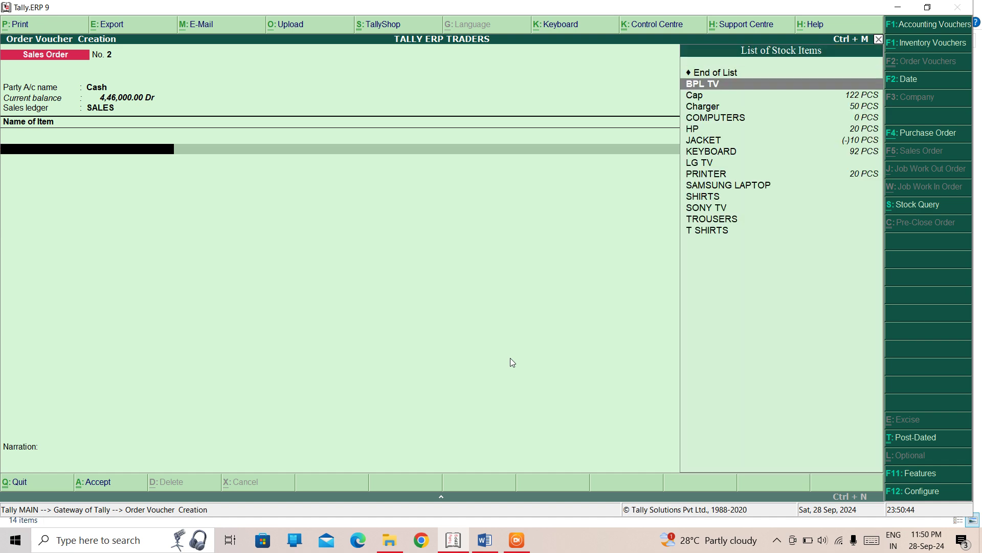
{"action": "key", "text": "Return"}
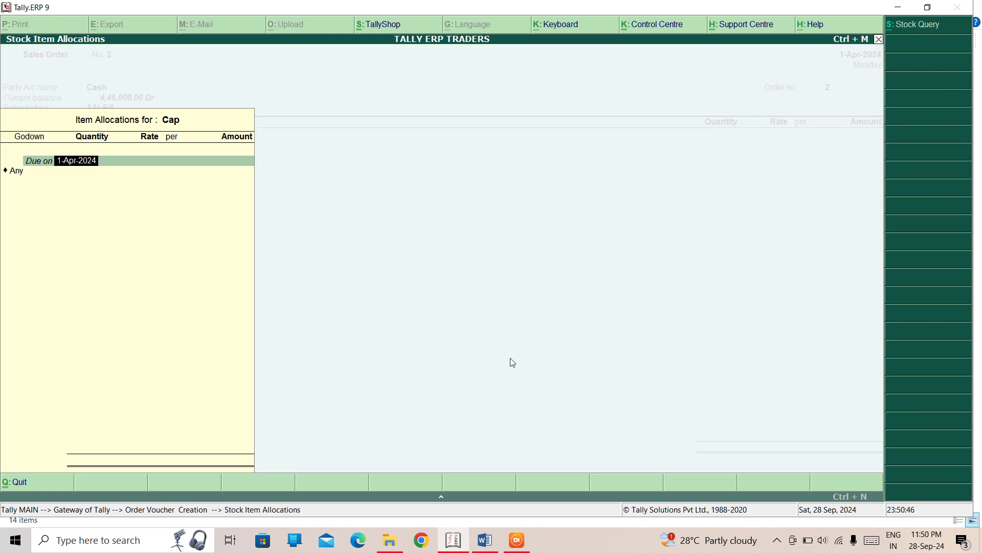
{"action": "key", "text": "Return"}
{"action": "key", "text": "Down"}
{"action": "key", "text": "Return"}
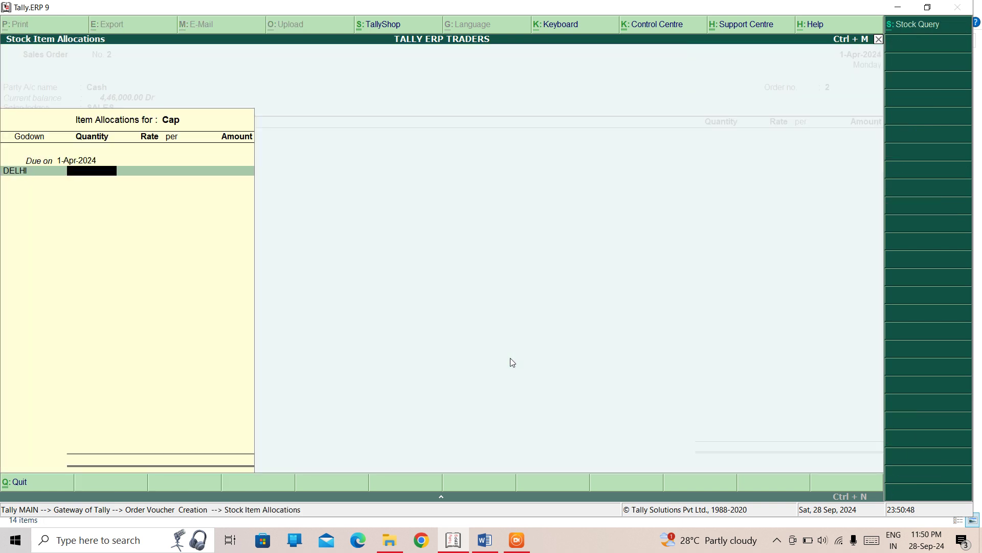
{"action": "type", "text": "22 PCS"}
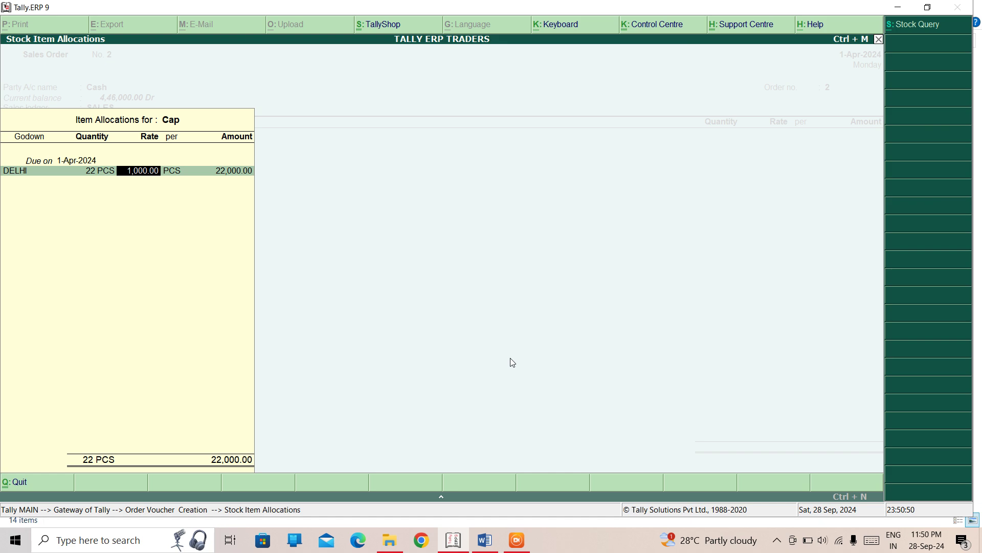
{"action": "key", "text": "Return"}
{"action": "key", "text": "Return"}
{"action": "key", "text": "Return"}
{"action": "key", "text": "Return"}
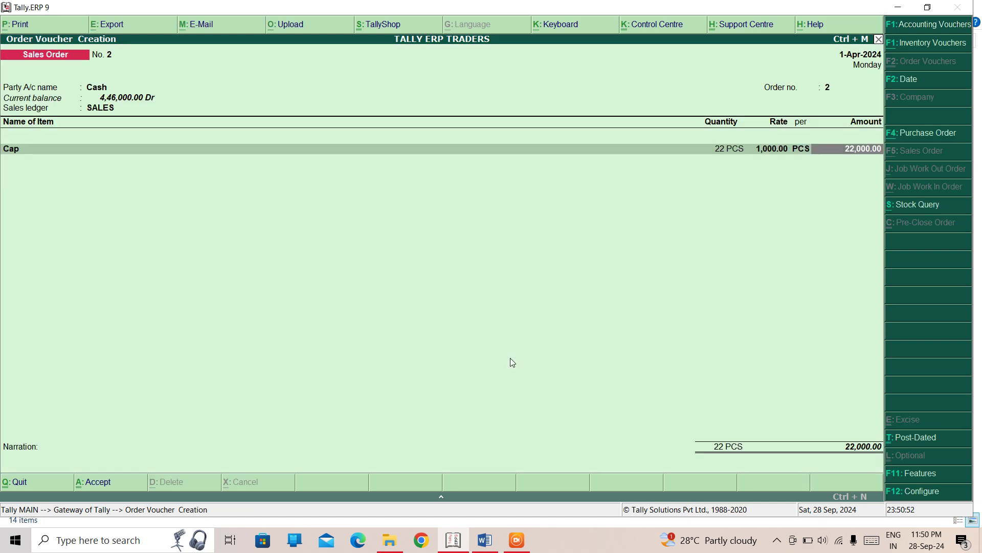
Step: End the item list with an empty narration, save the sales order and leave order voucher entry
{"action": "key", "text": "Return"}
{"action": "key", "text": "Return"}
{"action": "key", "text": "Return"}
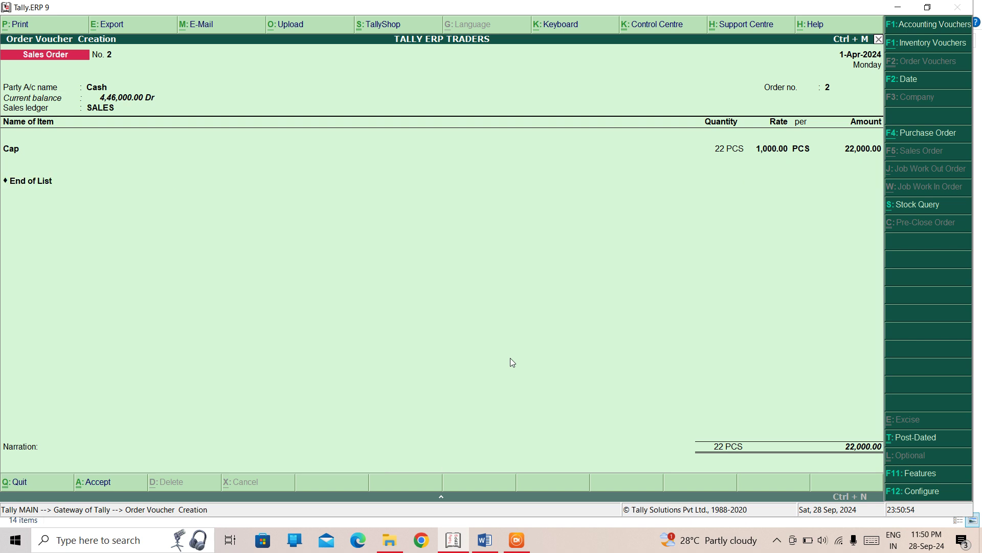
{"action": "key", "text": "Return"}
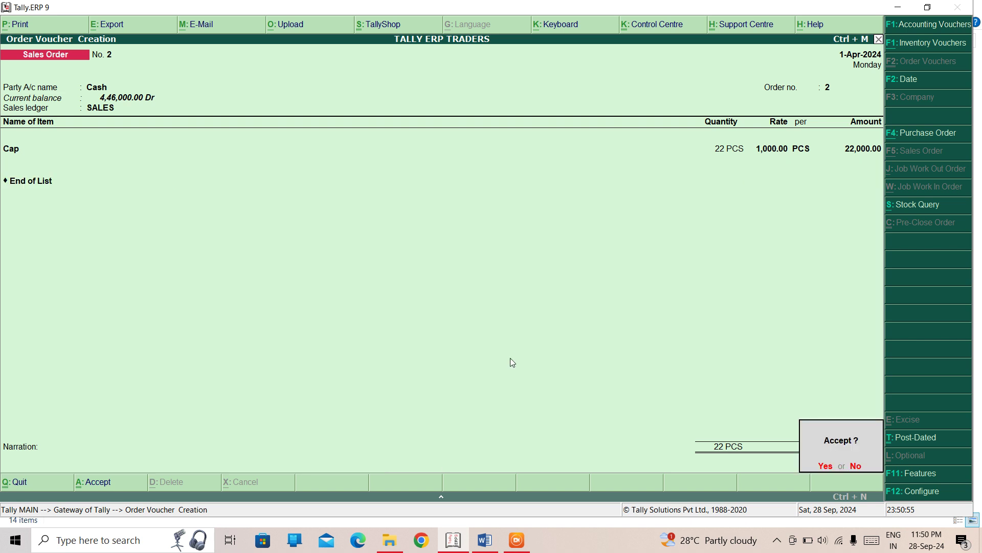
{"action": "key", "text": "Return"}
{"action": "key", "text": "Escape"}
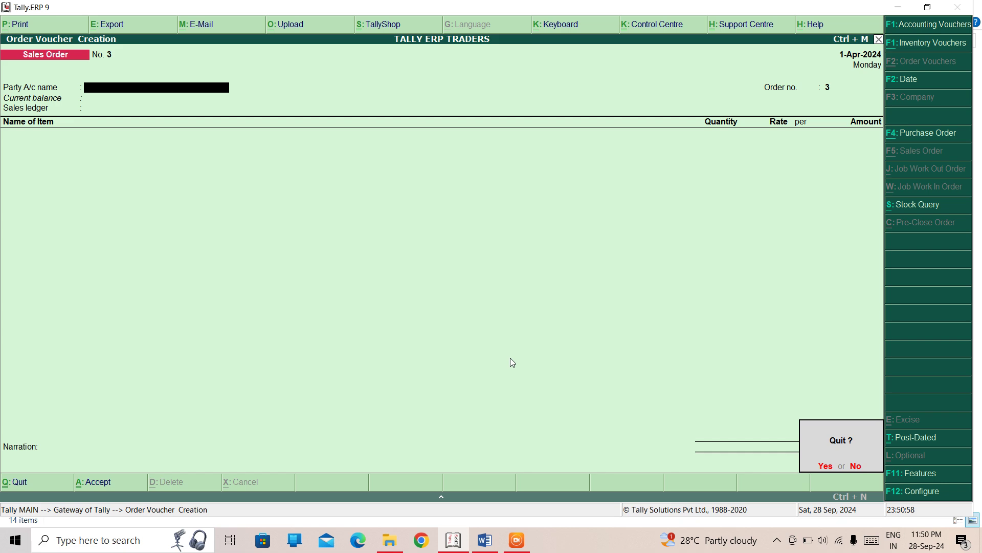
{"action": "key", "text": "n"}
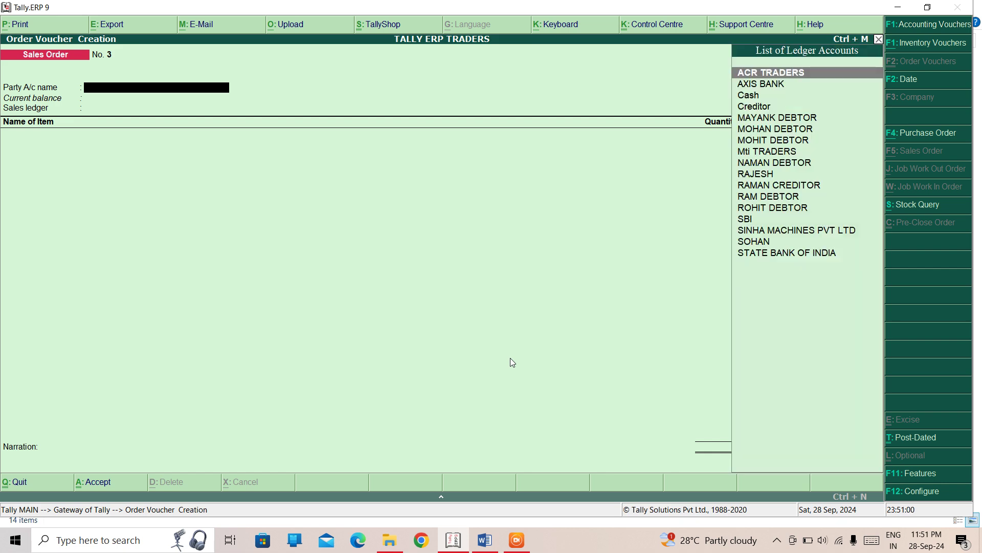
{"action": "key", "text": "Escape"}
{"action": "key", "text": "y"}
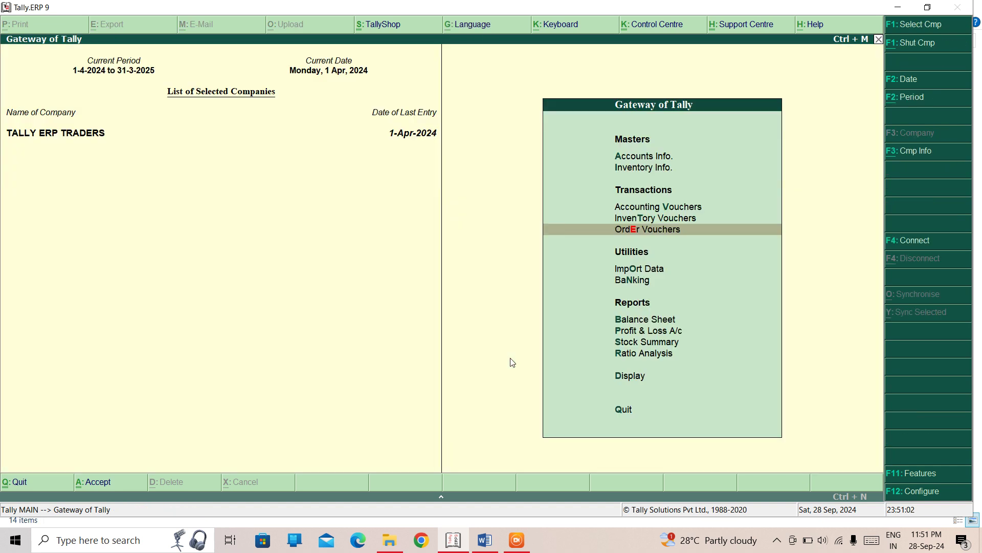
Step: Review the saved sales order for Cap and leave order vouchers without altering it
{"action": "key", "text": "Return"}
{"action": "key", "text": "Page_Up"}
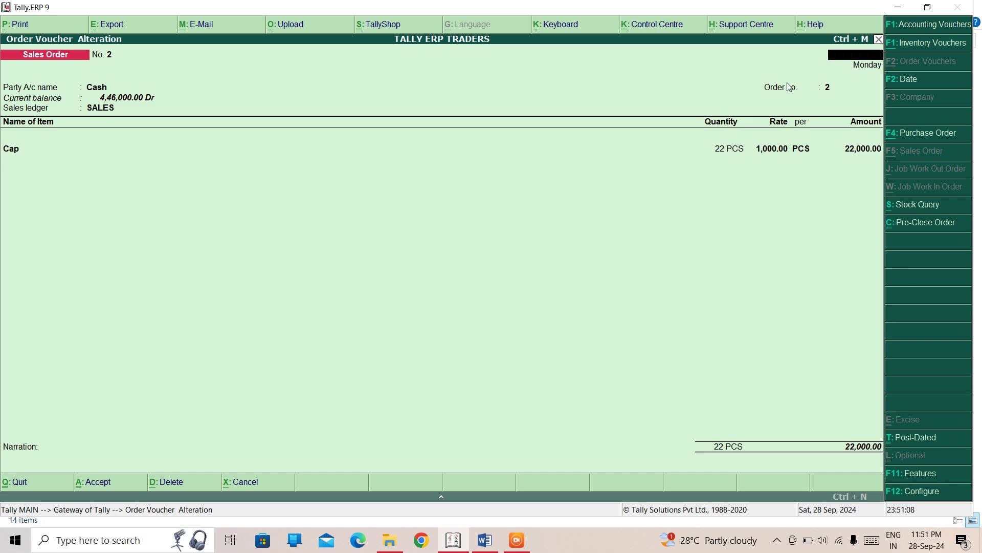
{"action": "key", "text": "Escape"}
{"action": "key", "text": "Return"}
{"action": "key", "text": "Escape"}
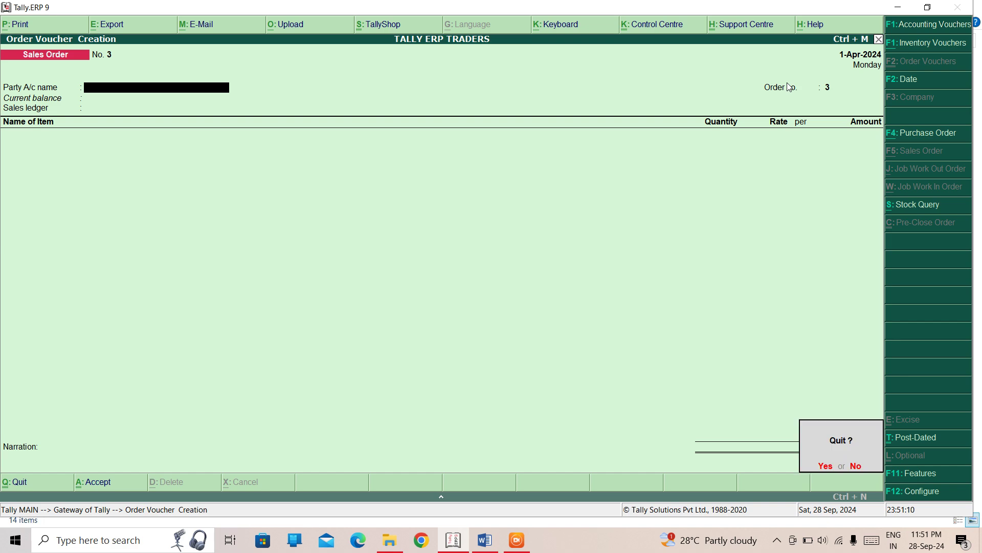
{"action": "key", "text": "Return"}
Step: Start a sales voucher in accounting vouchers with reference number 12 and Cash as the party account
{"action": "key", "text": "Up"}
{"action": "key", "text": "Up"}
{"action": "key", "text": "Return"}
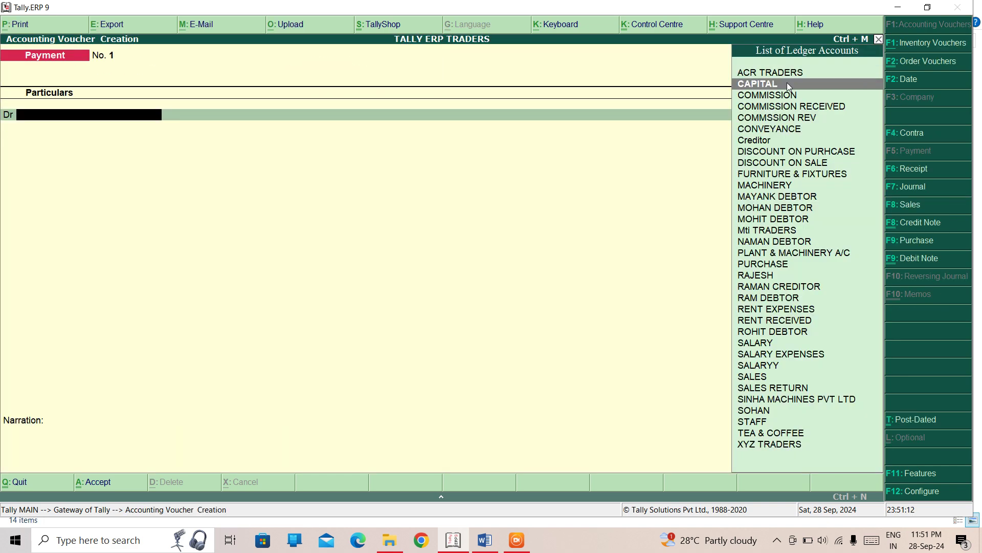
{"action": "key", "text": "F8"}
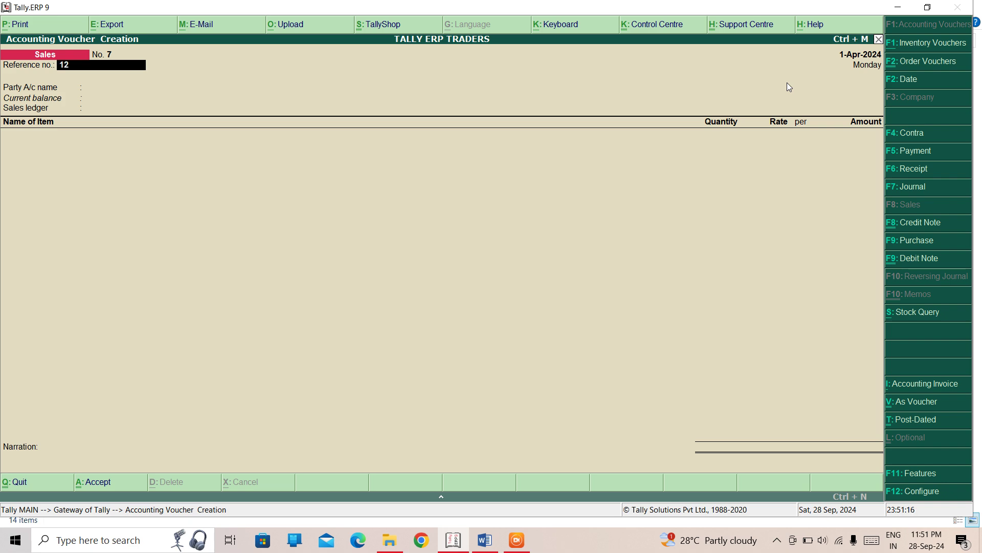
{"action": "key", "text": "Return"}
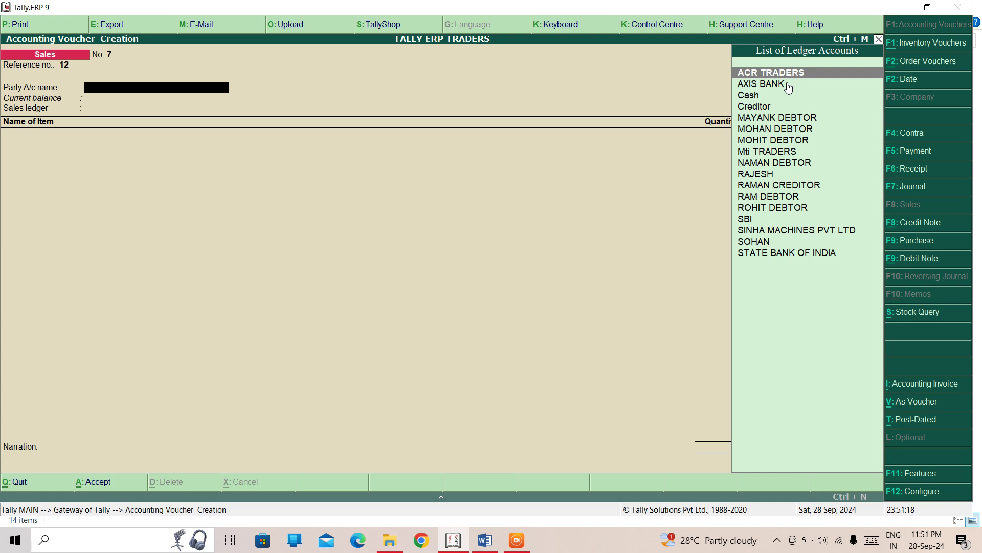
{"action": "key", "text": "Down"}
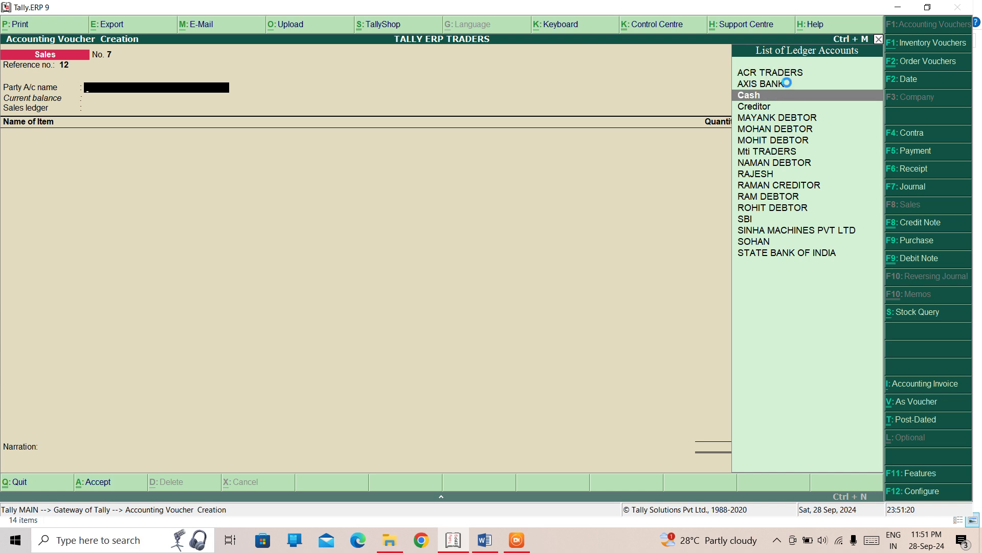
{"action": "key", "text": "Return"}
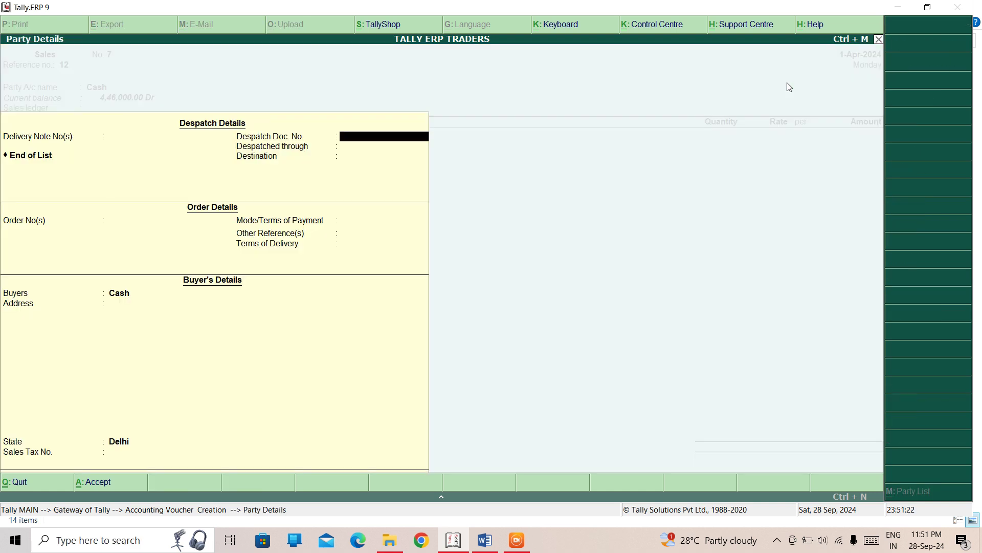
Step: Leave the despatch details empty and link the pending sales order dated 1-Apr-2024 in the order details
{"action": "key", "text": "Return"}
{"action": "key", "text": "Return"}
{"action": "key", "text": "Return"}
{"action": "key", "text": "Return"}
{"action": "key", "text": "Return"}
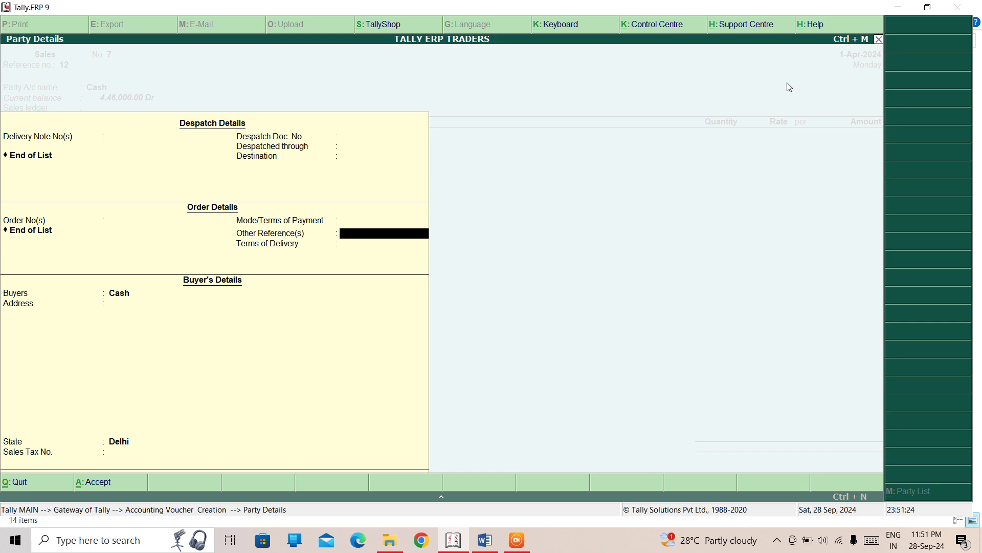
{"action": "key", "text": "Return"}
{"action": "key", "text": "Return"}
{"action": "key", "text": "BackSpace"}
{"action": "key", "text": "BackSpace"}
{"action": "key", "text": "BackSpace"}
{"action": "key", "text": "BackSpace"}
{"action": "key", "text": "Down"}
{"action": "key", "text": "Down"}
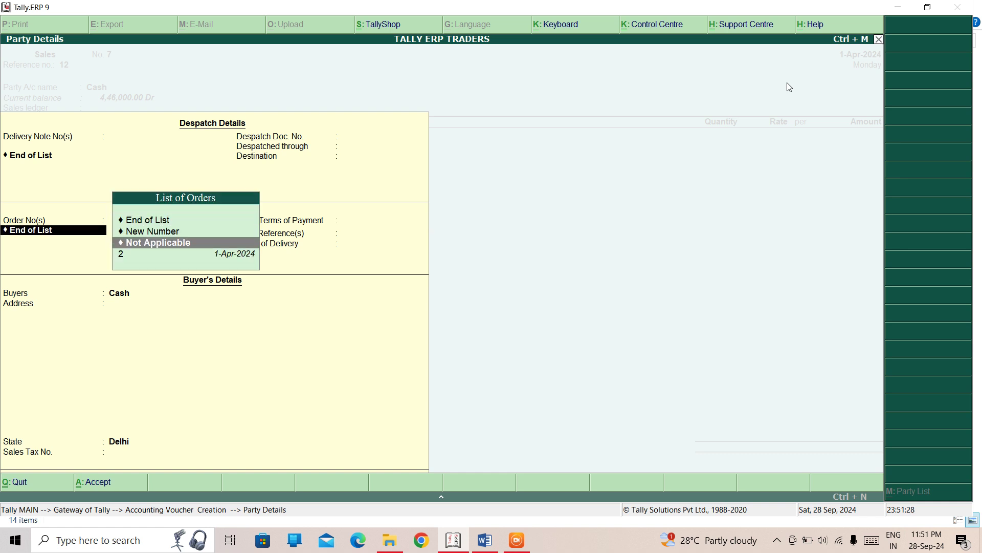
{"action": "key", "text": "Down"}
{"action": "key", "text": "Return"}
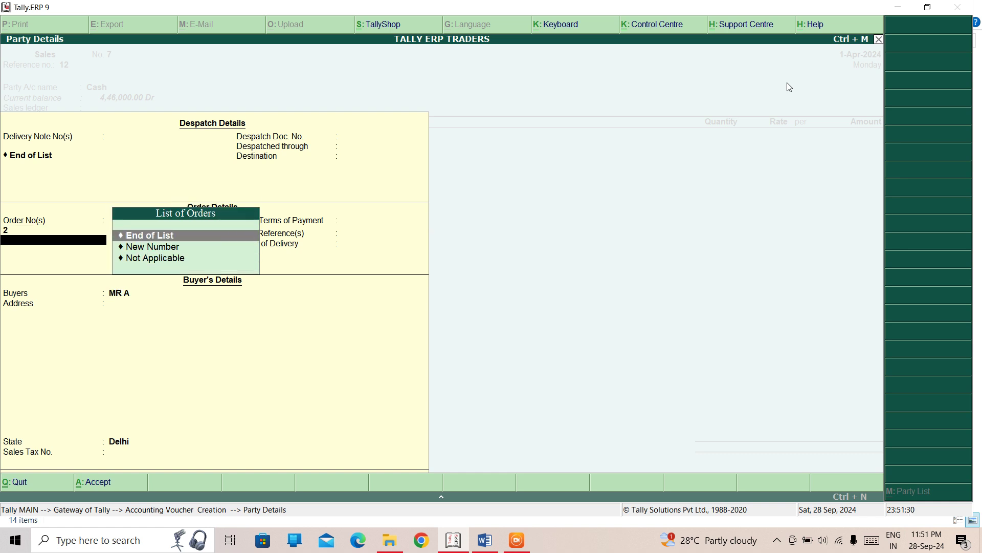
Step: End the order list and accept the remaining order and buyer details as they are
{"action": "key", "text": "Return"}
{"action": "key", "text": "Return"}
{"action": "key", "text": "Return"}
{"action": "key", "text": "Return"}
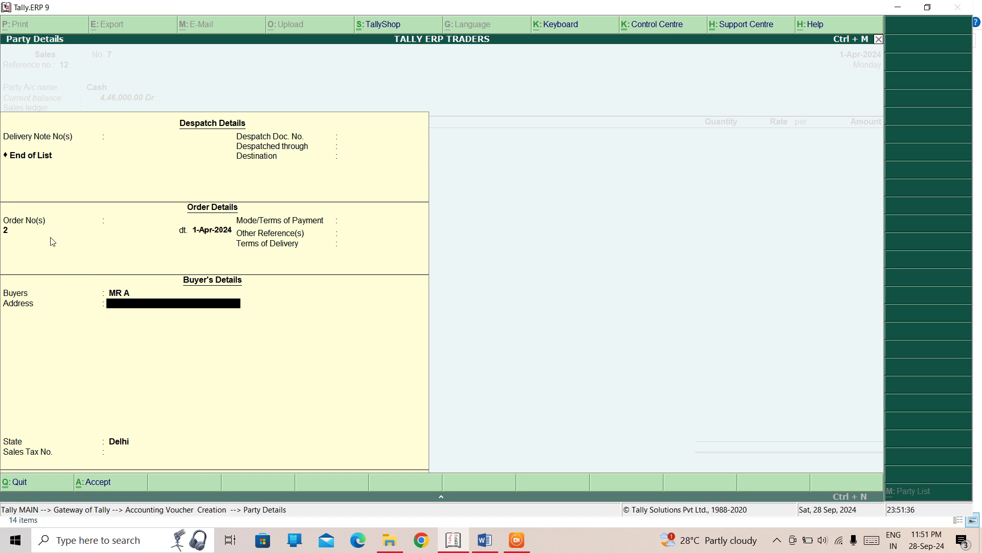
{"action": "key", "text": "Return"}
{"action": "key", "text": "Return"}
{"action": "key", "text": "Return"}
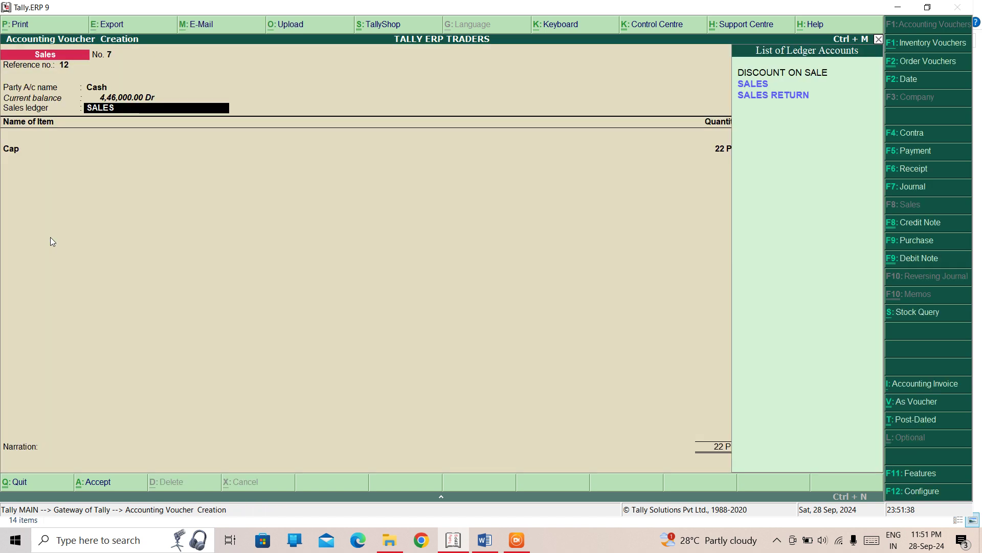
Step: Keep SALES as the sales ledger, save the sales voucher for Cap and leave accounting voucher entry
{"action": "key", "text": "Down"}
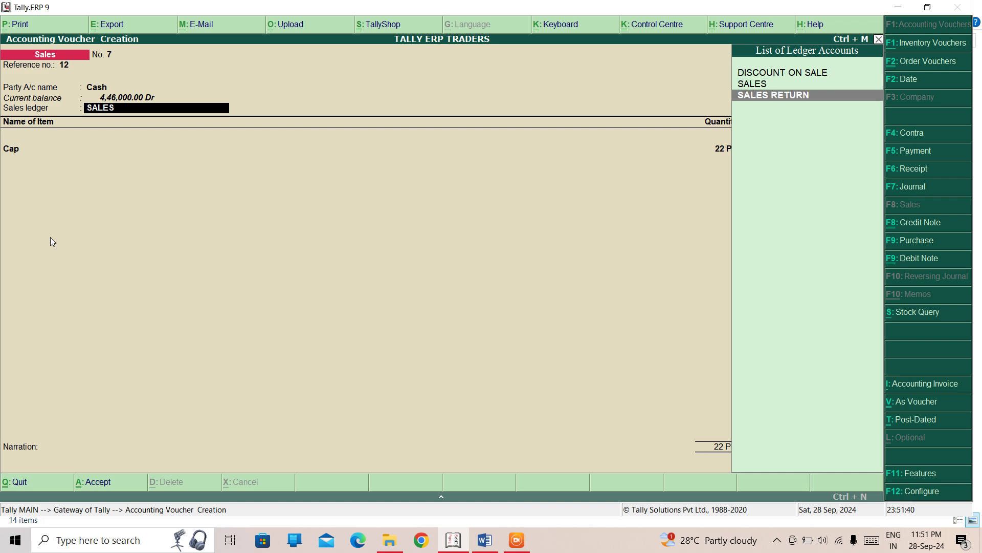
{"action": "key", "text": "Up"}
{"action": "key", "text": "Return"}
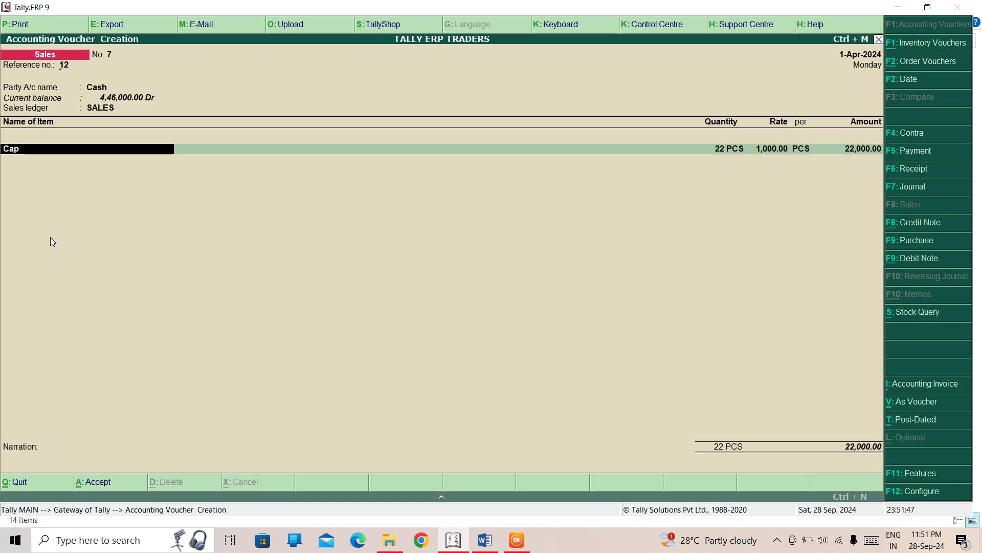
{"action": "key", "text": "ctrl+a"}
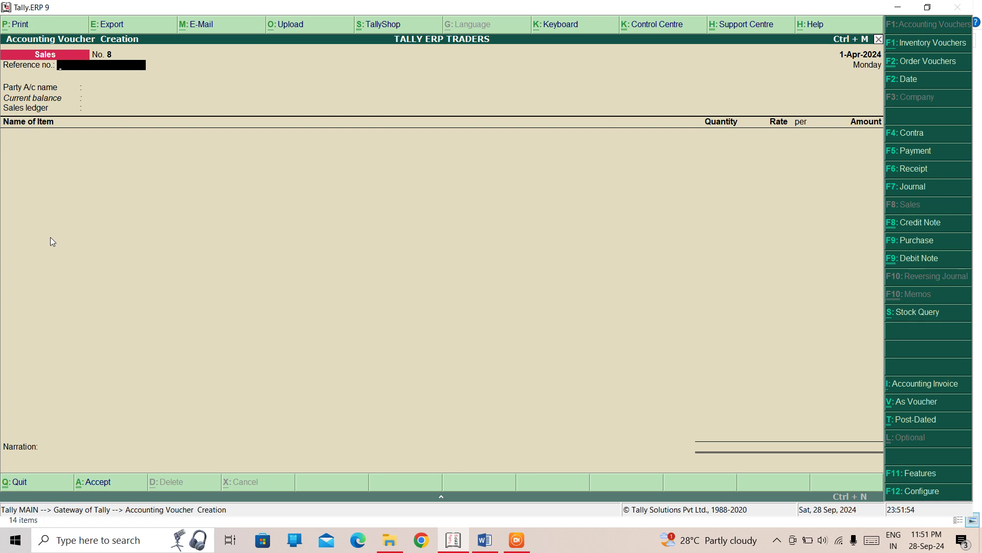
{"action": "key", "text": "Escape"}
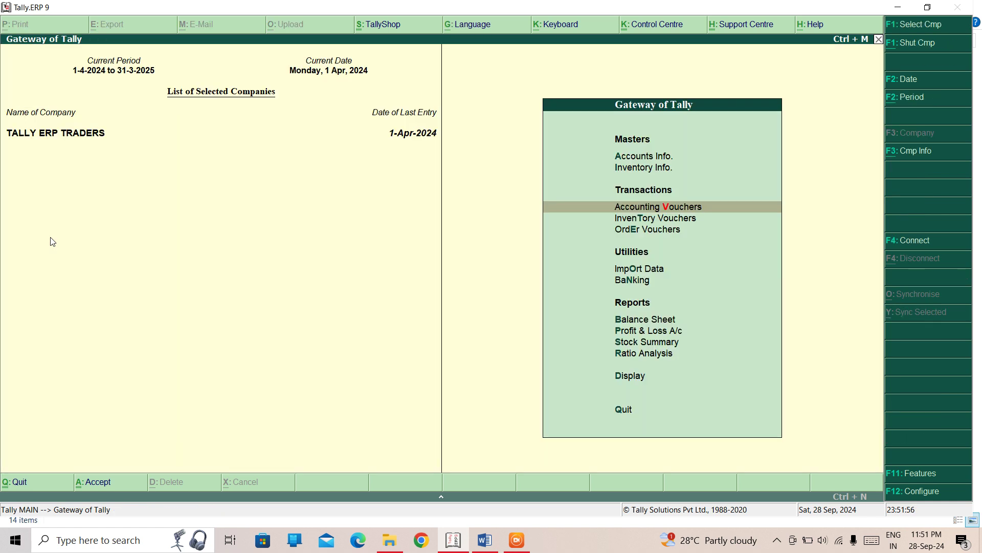
Step: Start a delivery note in inventory vouchers with reference number 12 and Cash as the party account
{"action": "key", "text": "Down"}
{"action": "key", "text": "Return"}
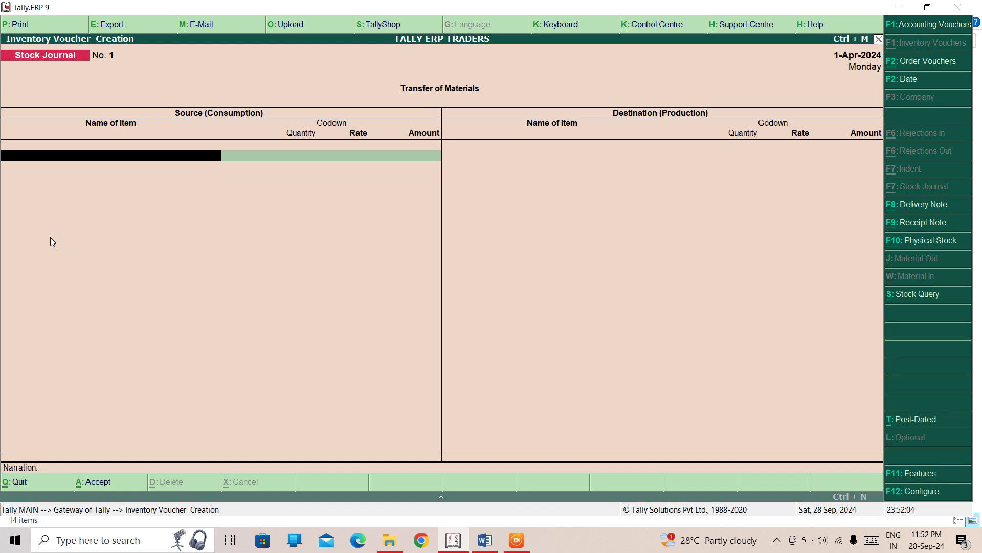
{"action": "key", "text": "alt+F8"}
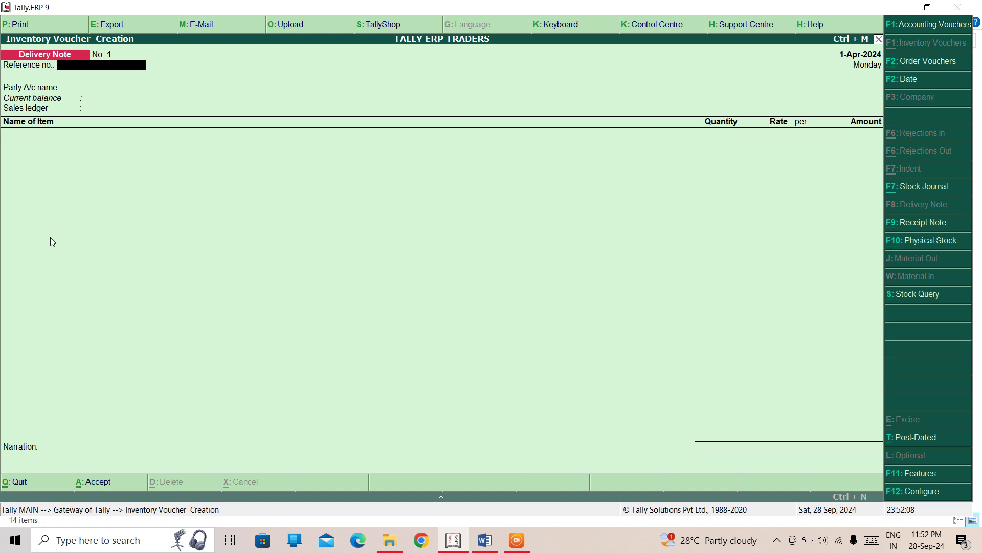
{"action": "type", "text": "12"}
{"action": "key", "text": "Return"}
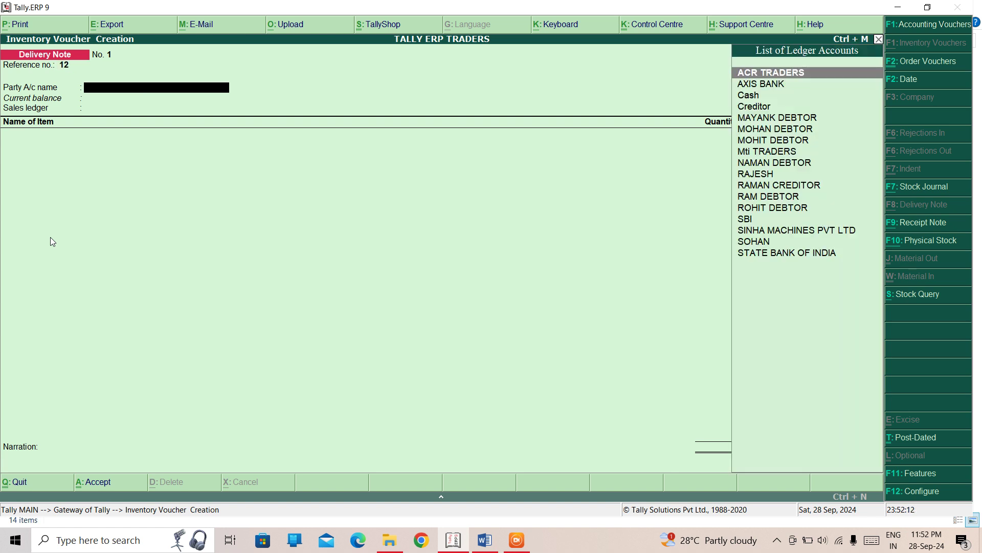
{"action": "key", "text": "Down"}
{"action": "key", "text": "Down"}
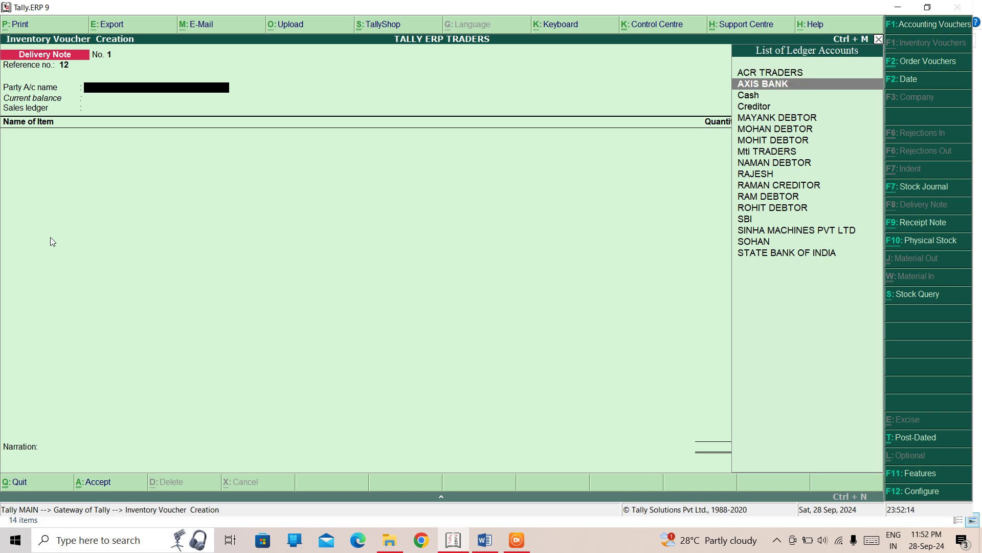
{"action": "key", "text": "Return"}
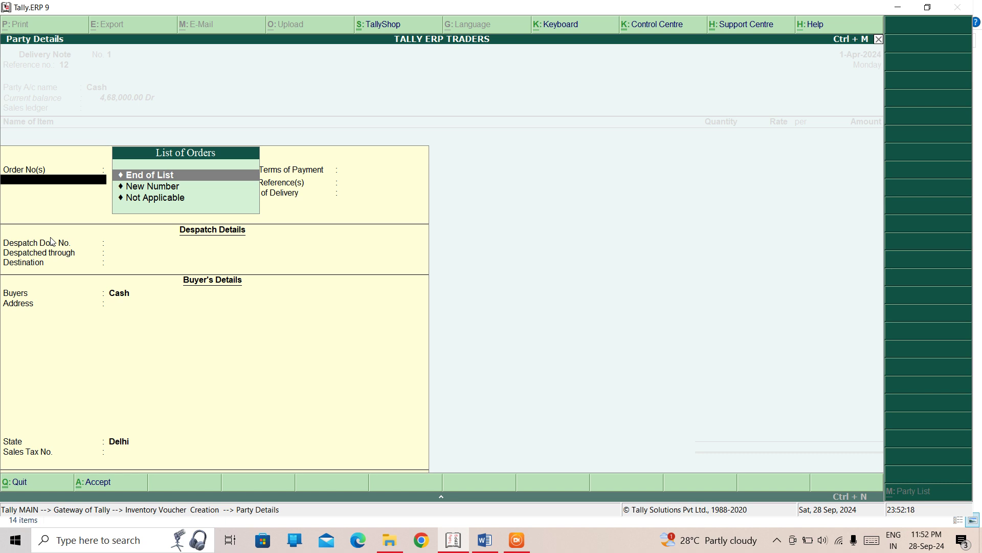
Step: Check the delivery note's order list for the Cash sales order and quit the delivery note without saving
{"action": "key", "text": "Down"}
{"action": "key", "text": "Down"}
{"action": "key", "text": "Up"}
{"action": "key", "text": "Up"}
{"action": "key", "text": "Down"}
{"action": "key", "text": "Down"}
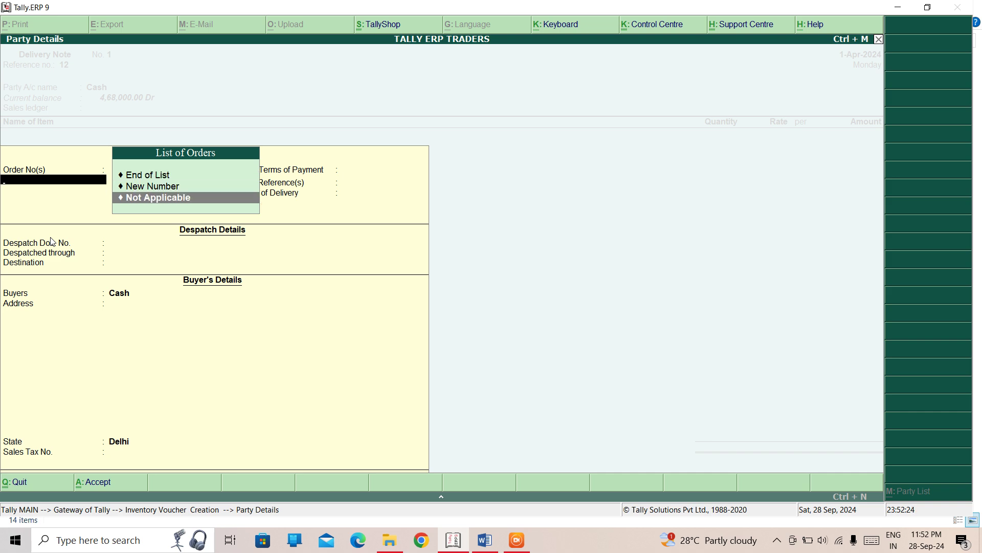
{"action": "key", "text": "Escape"}
{"action": "key", "text": "Return"}
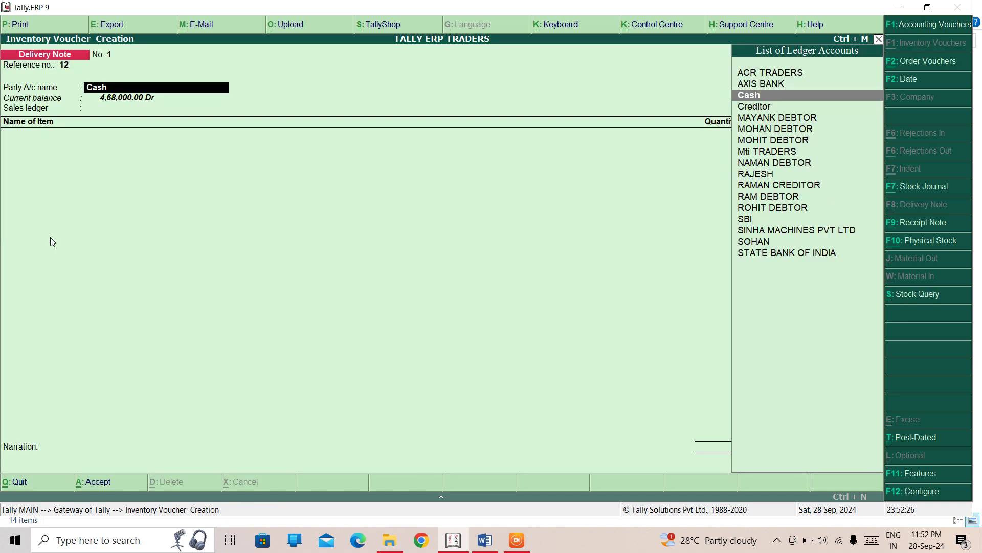
{"action": "key", "text": "Return"}
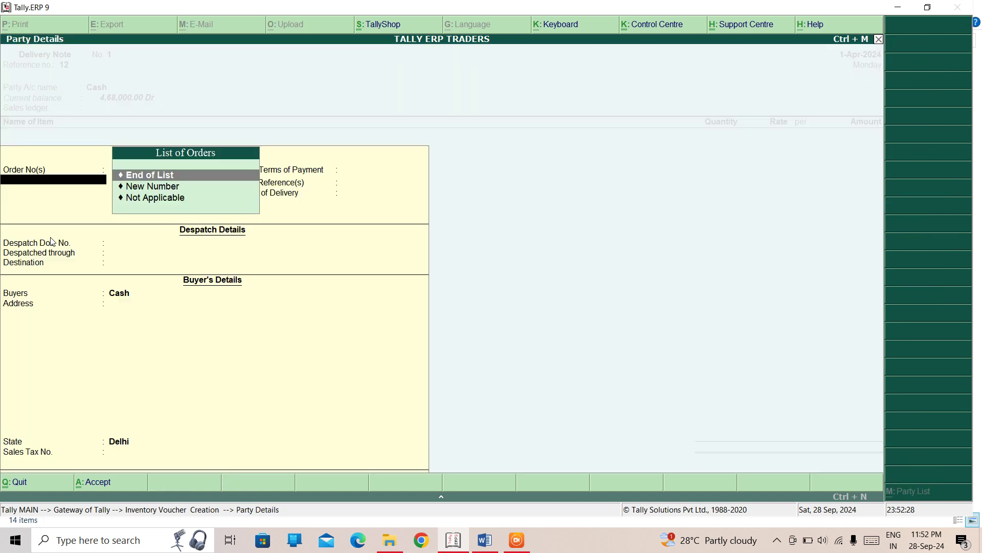
{"action": "key", "text": "Down"}
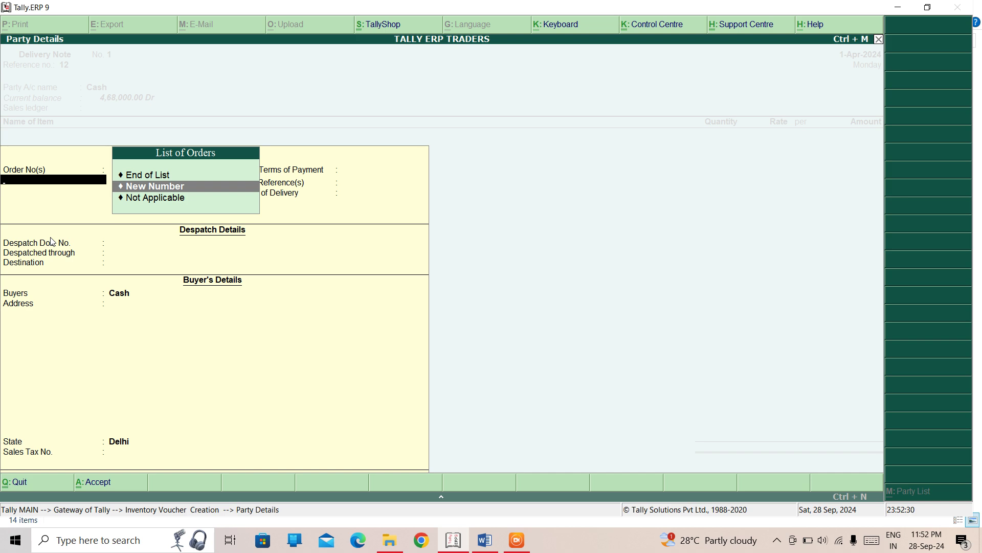
{"action": "key", "text": "Escape"}
{"action": "key", "text": "Return"}
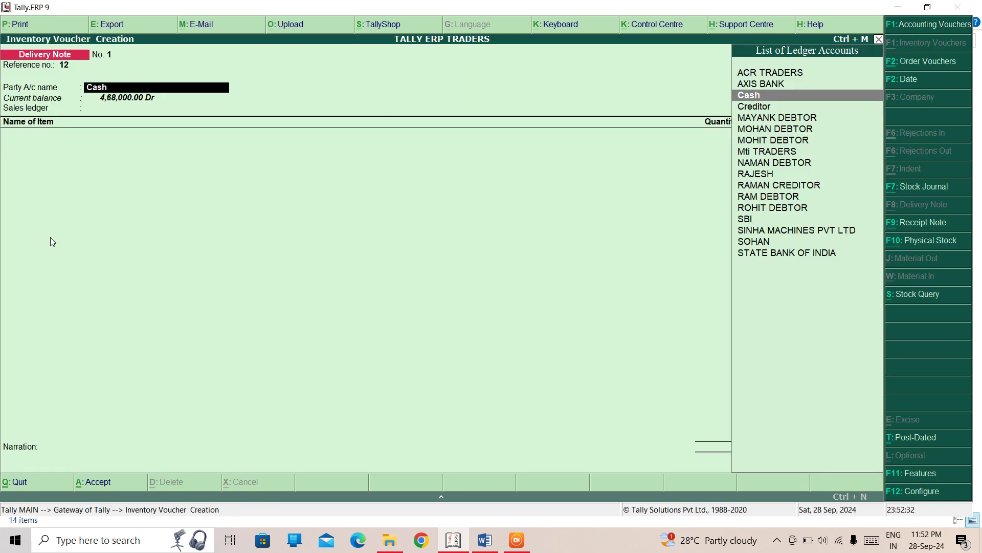
{"action": "key", "text": "Escape"}
{"action": "key", "text": "Return"}
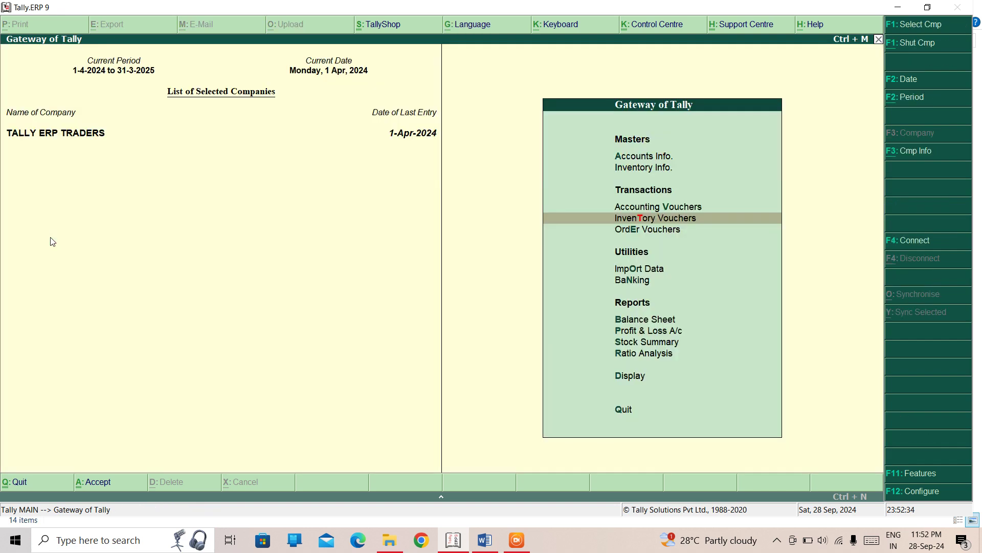
Step: Reopen the last saved sales voucher for Cap in alteration mode and go to its party details
{"action": "key", "text": "Down"}
{"action": "key", "text": "Up"}
{"action": "key", "text": "Up"}
{"action": "key", "text": "Return"}
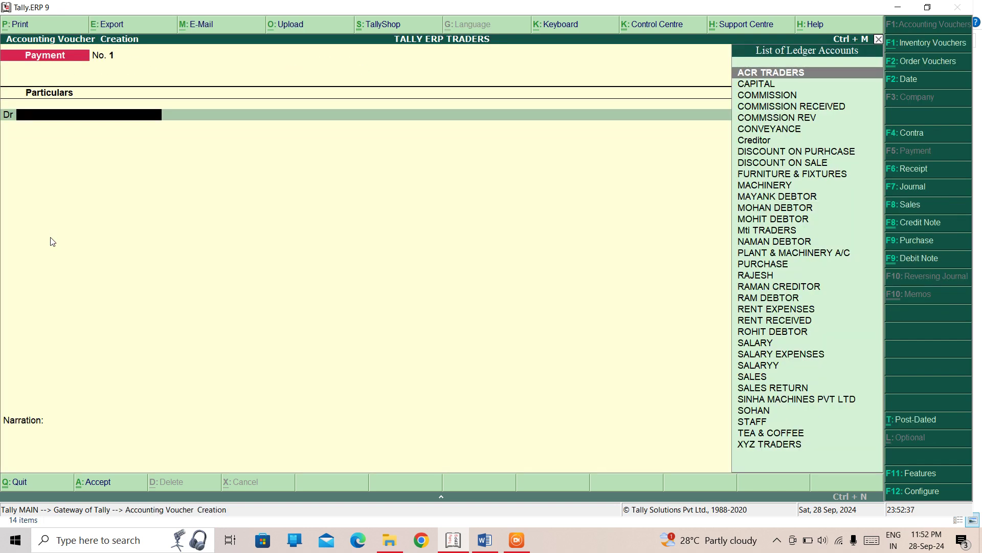
{"action": "key", "text": "Page_Up"}
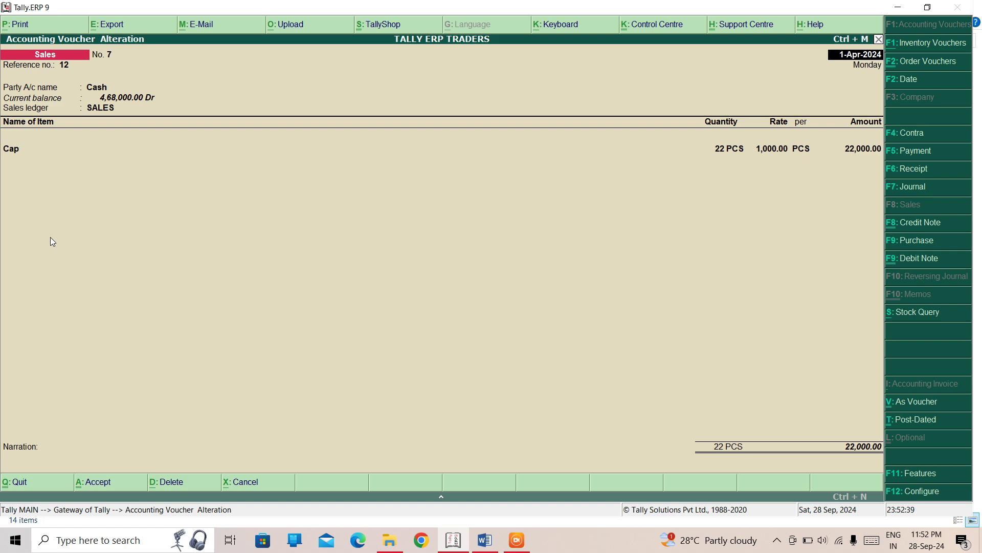
{"action": "key", "text": "Return"}
{"action": "key", "text": "Return"}
{"action": "key", "text": "Return"}
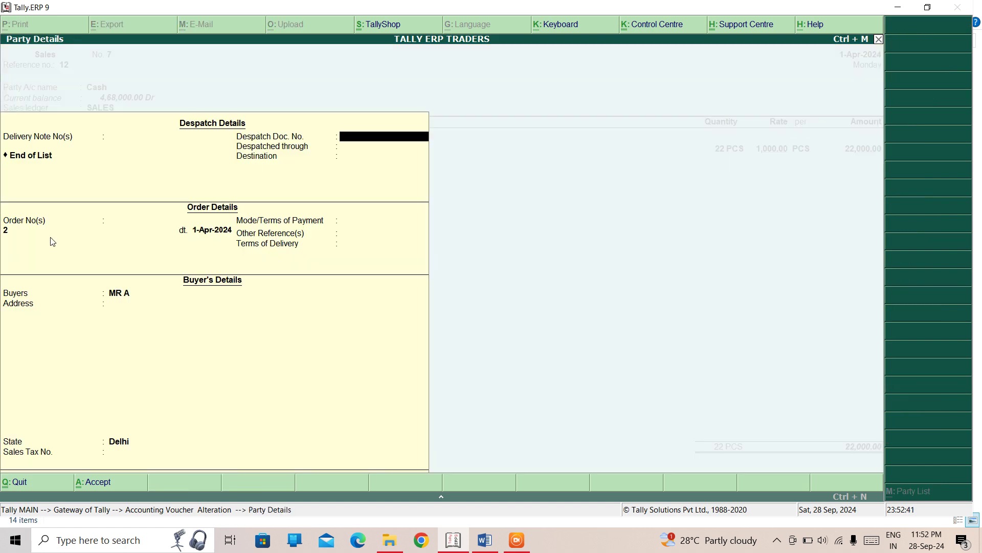
Step: Accept the sales voucher's party details without changes and open the stock item allocations for Cap
{"action": "key", "text": "Return"}
{"action": "key", "text": "Return"}
{"action": "key", "text": "Return"}
{"action": "key", "text": "Return"}
{"action": "key", "text": "Return"}
{"action": "key", "text": "Return"}
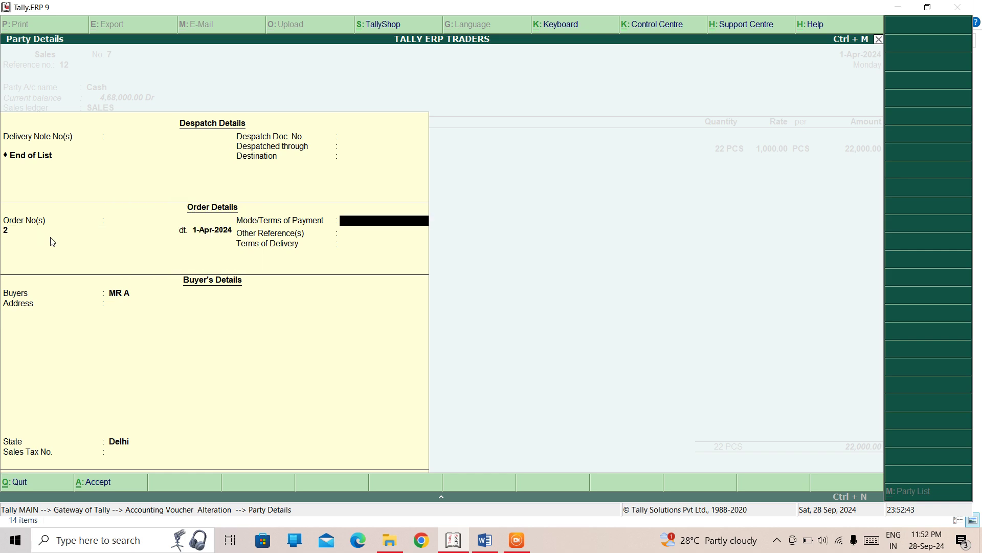
{"action": "key", "text": "Return"}
{"action": "key", "text": "Return"}
{"action": "key", "text": "Return"}
{"action": "key", "text": "Return"}
{"action": "key", "text": "Return"}
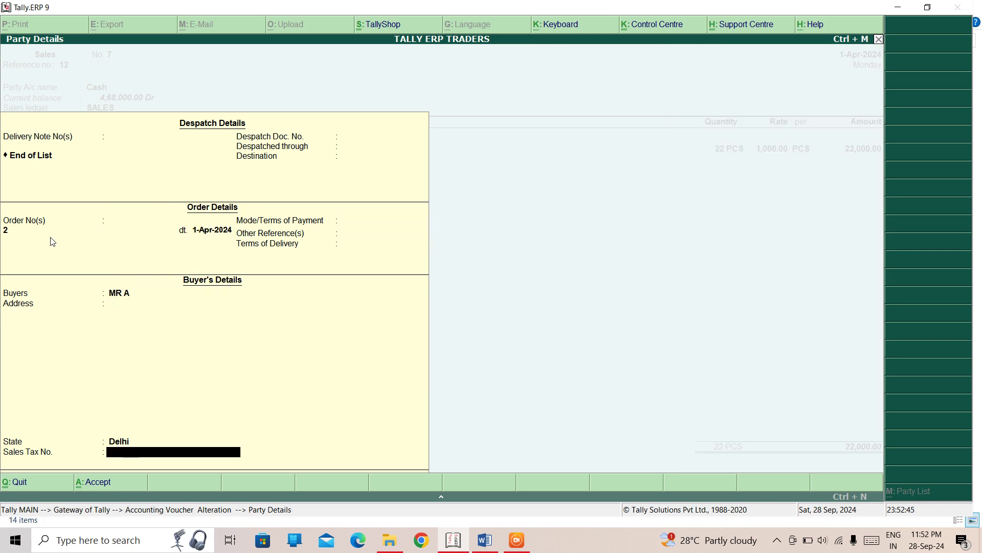
{"action": "key", "text": "Return"}
{"action": "key", "text": "Return"}
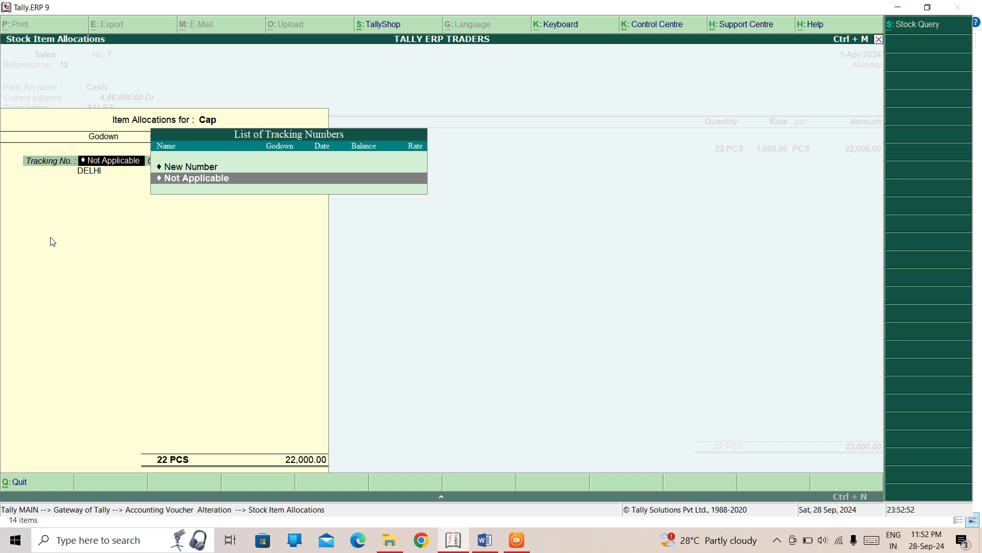
Step: Assign the new tracking number 2 to the Cap allocation
{"action": "key", "text": "BackSpace"}
{"action": "key", "text": "Up"}
{"action": "key", "text": "Return"}
{"action": "type", "text": "2"}
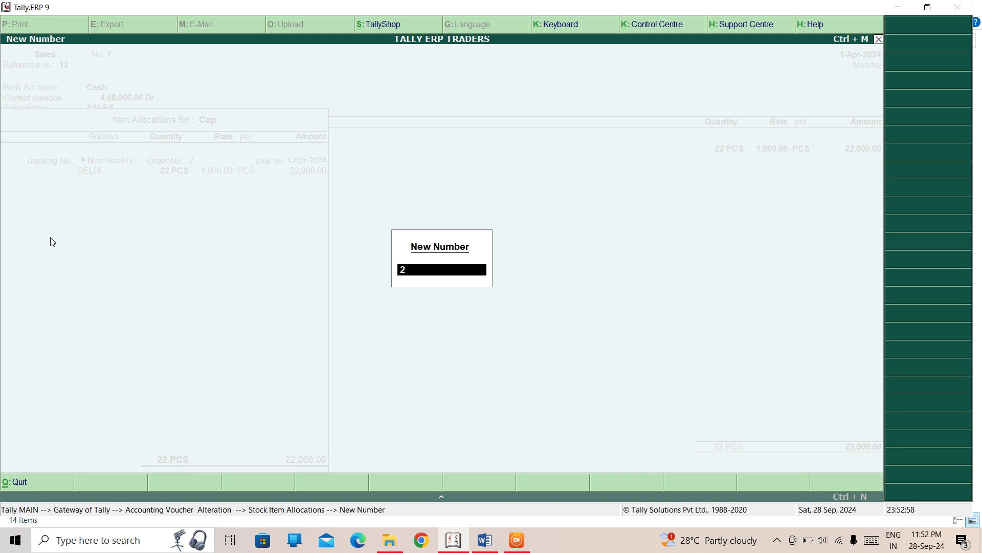
{"action": "key", "text": "Return"}
Step: Keep the linked order, 1-Apr-2024 due date, DELHI godown, 22 PCS and 1,000.00 rate for the Cap allocation
{"action": "key", "text": "Return"}
{"action": "key", "text": "Return"}
{"action": "key", "text": "Return"}
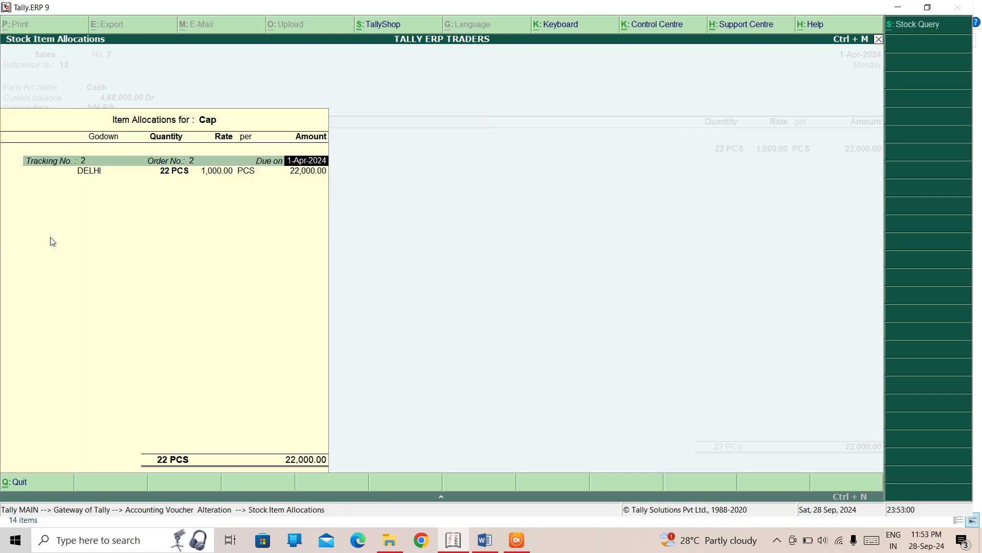
{"action": "key", "text": "Return"}
{"action": "key", "text": "Return"}
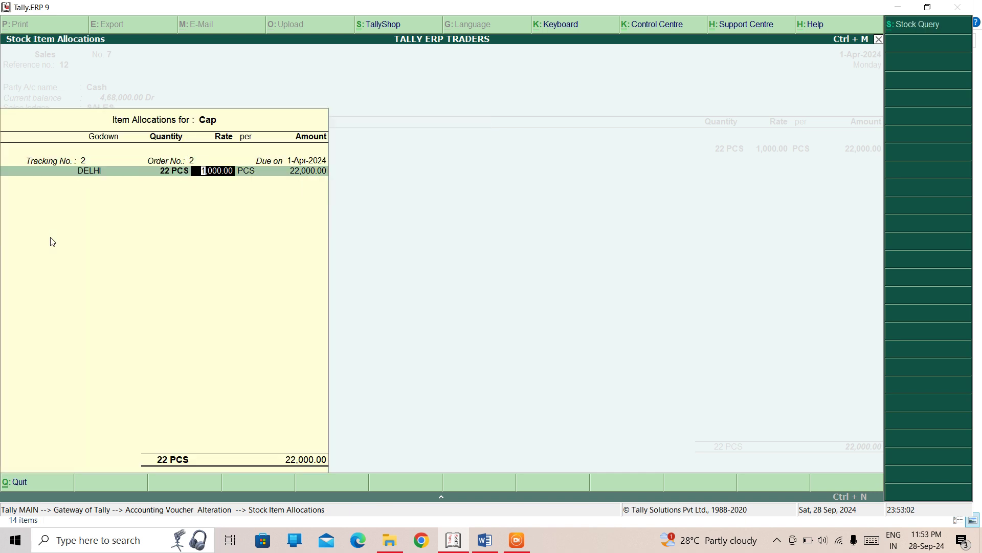
{"action": "key", "text": "Return"}
{"action": "key", "text": "Return"}
{"action": "key", "text": "Return"}
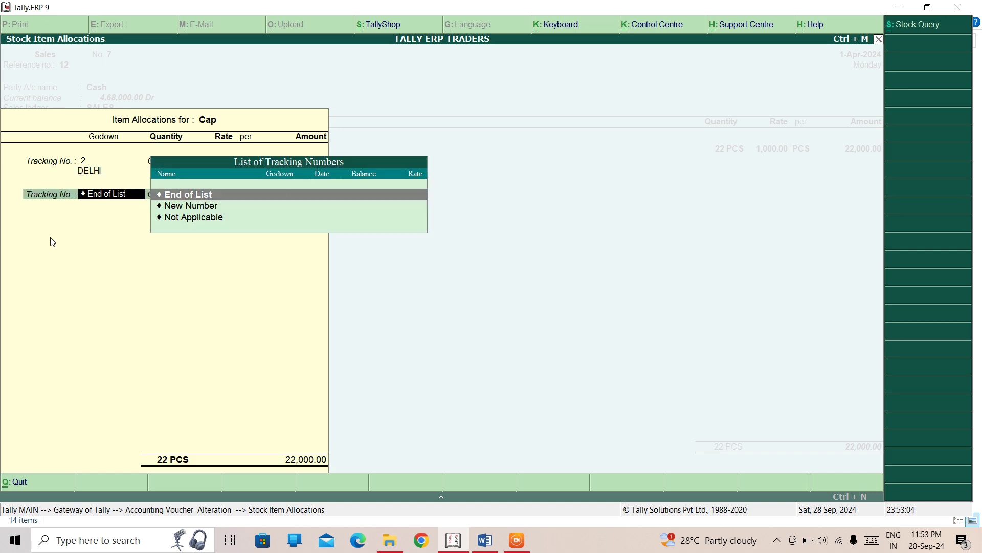
Step: End the Cap allocations and item list, save the altered sales voucher, and return to the Gateway of Tally
{"action": "key", "text": "Return"}
{"action": "key", "text": "Return"}
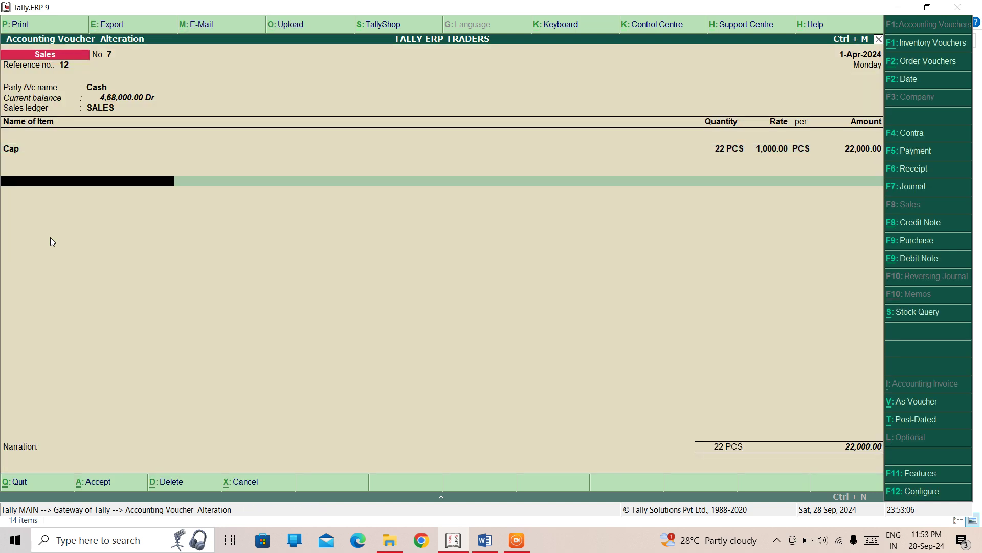
{"action": "key", "text": "Return"}
{"action": "key", "text": "Return"}
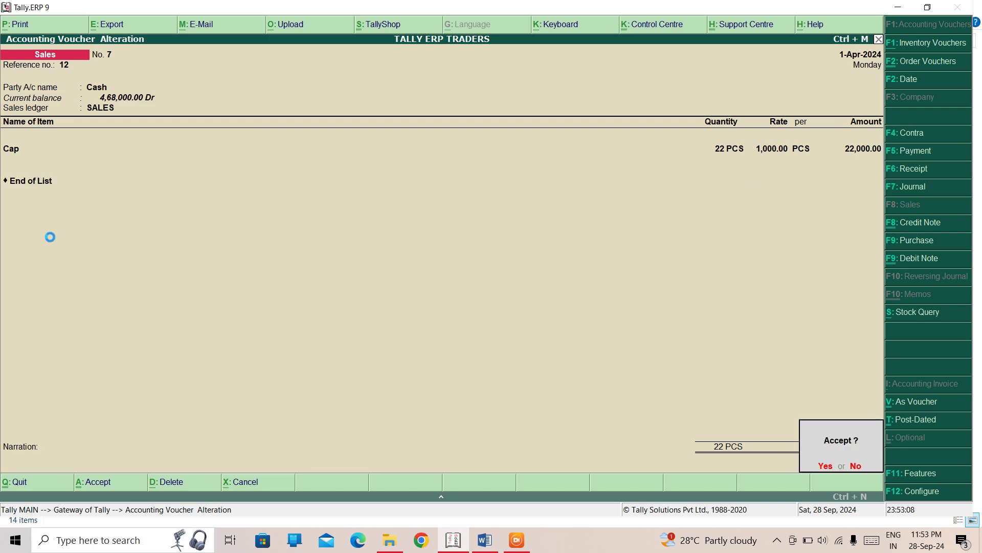
{"action": "key", "text": "Return"}
{"action": "key", "text": "Escape"}
{"action": "key", "text": "Return"}
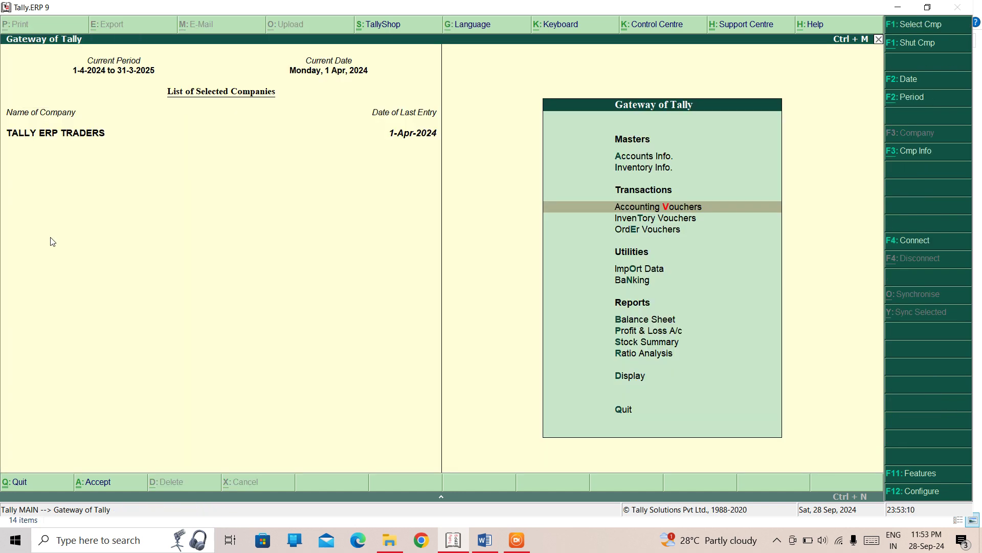
Step: Start a delivery note with reference number 2 and Cash as the party account
{"action": "key", "text": "Down"}
{"action": "key", "text": "Return"}
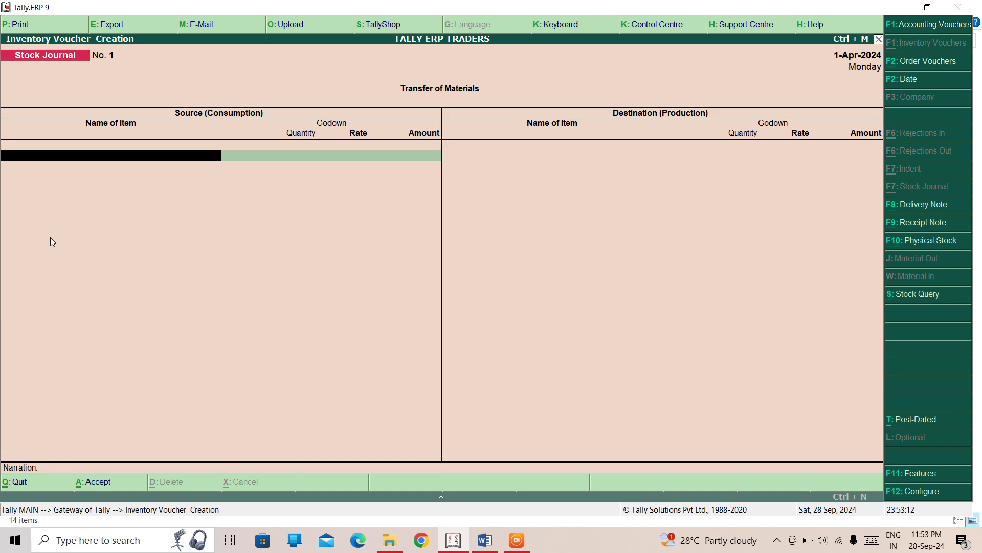
{"action": "key", "text": "alt+F8"}
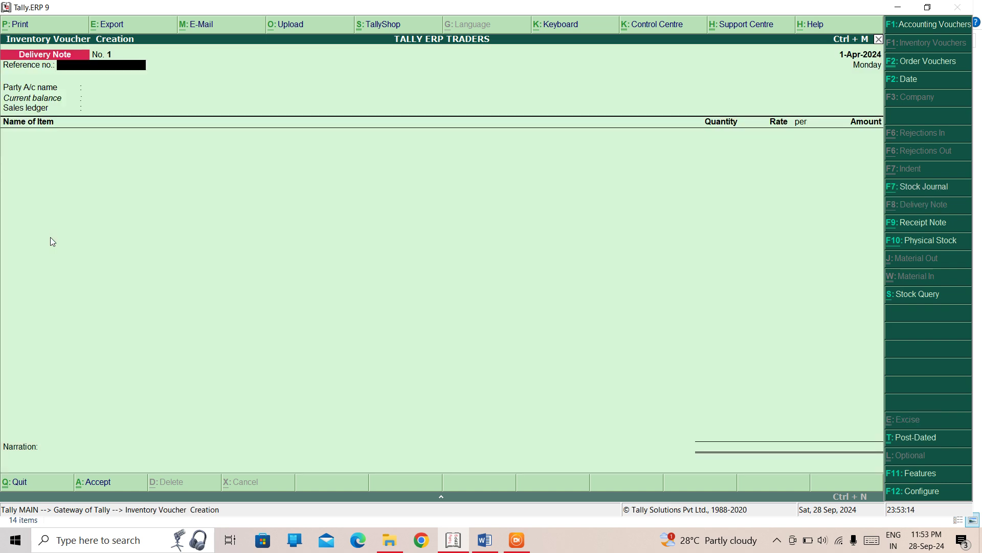
{"action": "type", "text": "2"}
{"action": "key", "text": "Return"}
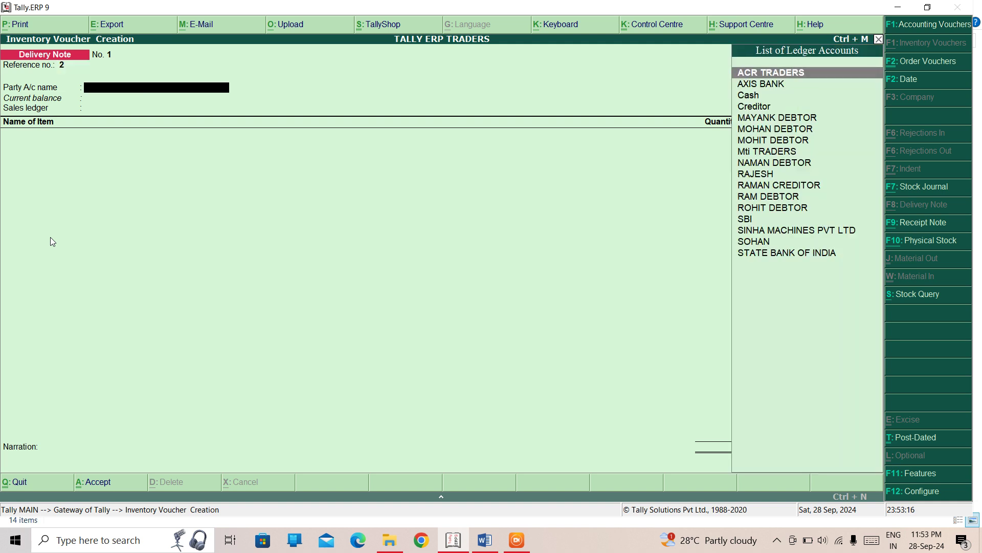
{"action": "key", "text": "Down"}
{"action": "key", "text": "Down"}
{"action": "key", "text": "Return"}
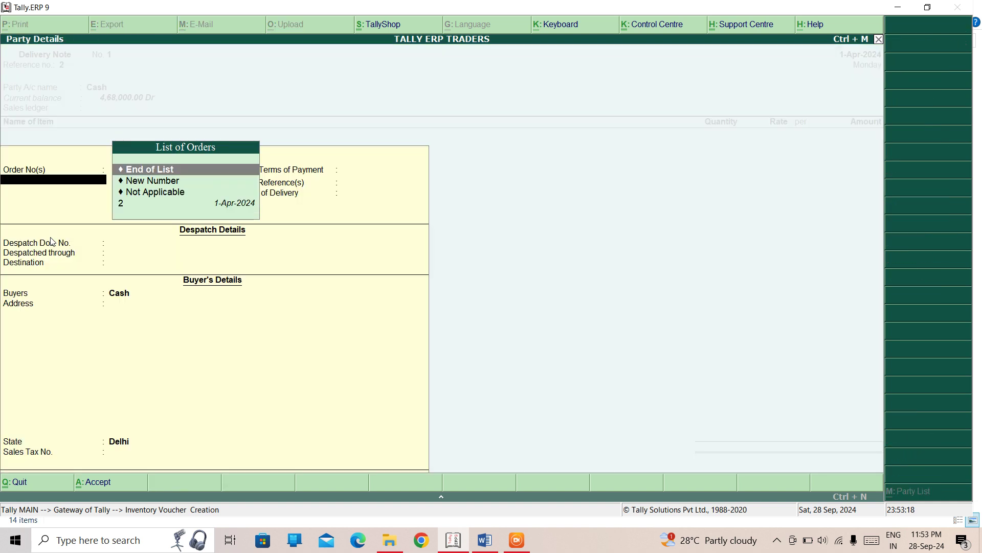
Step: Link order number 2 in the delivery note's party details and accept the remaining despatch and buyer fields without changes
{"action": "key", "text": "Down"}
{"action": "key", "text": "Down"}
{"action": "key", "text": "Down"}
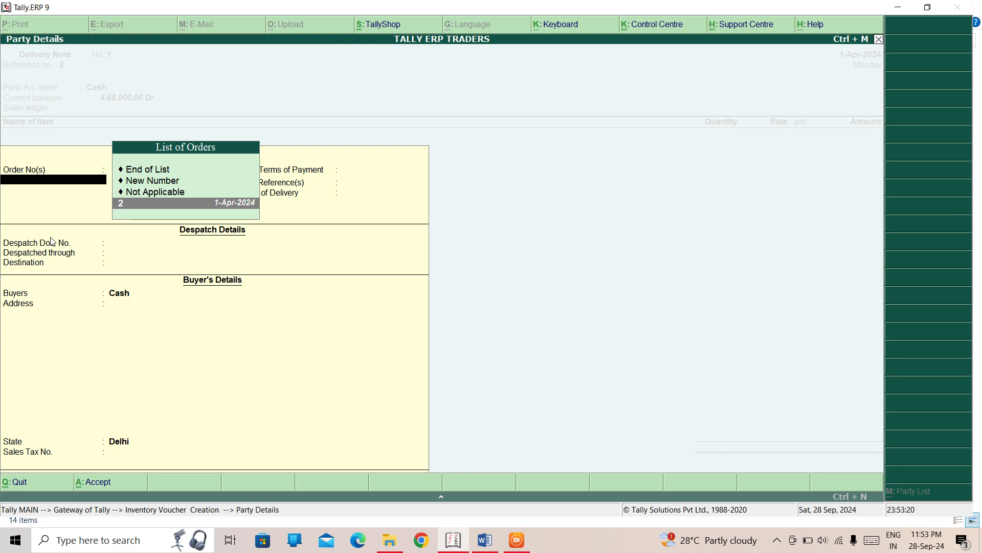
{"action": "key", "text": "Return"}
{"action": "key", "text": "Return"}
{"action": "key", "text": "Return"}
{"action": "key", "text": "Return"}
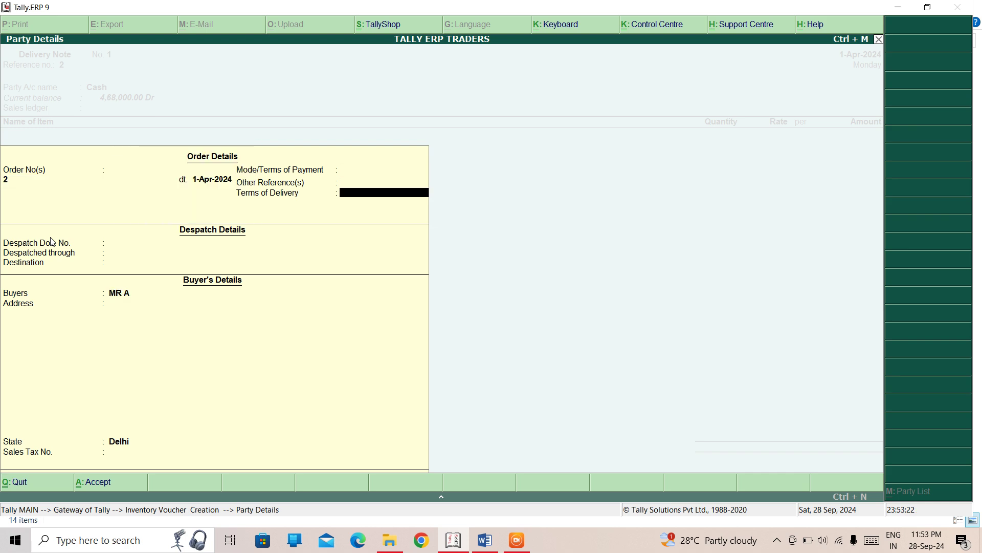
{"action": "key", "text": "Return"}
{"action": "key", "text": "Return"}
{"action": "key", "text": "Return"}
{"action": "key", "text": "Return"}
{"action": "key", "text": "Return"}
{"action": "key", "text": "Return"}
{"action": "key", "text": "Return"}
{"action": "key", "text": "Return"}
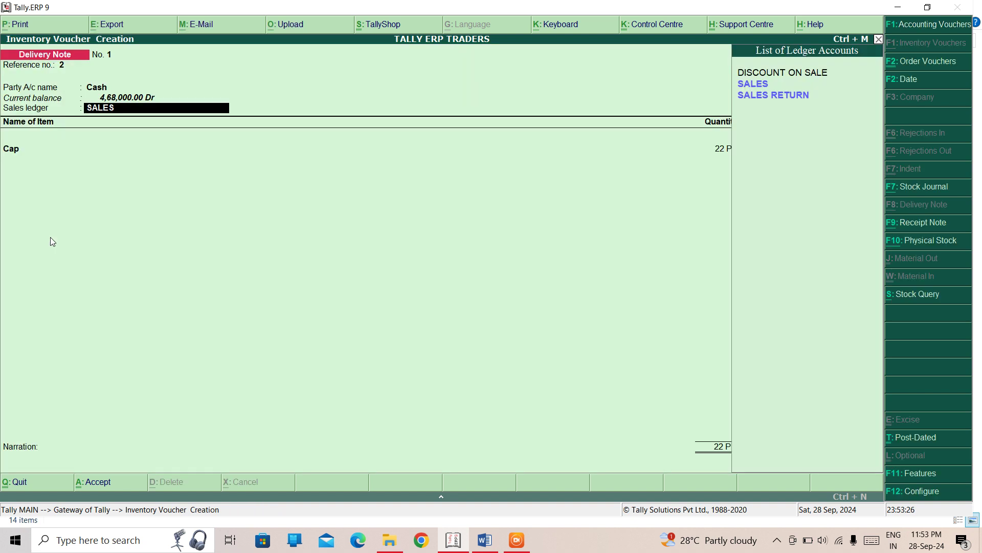
Step: Keep the SALES ledger and the Cap item, and assign the existing tracking number 2 to the Cap allocation
{"action": "key", "text": "Return"}
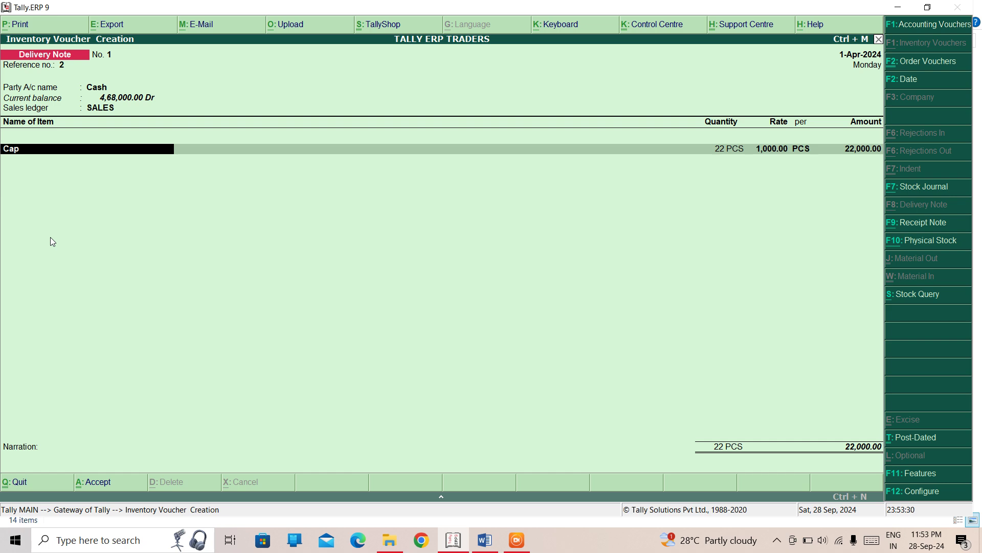
{"action": "key", "text": "BackSpace"}
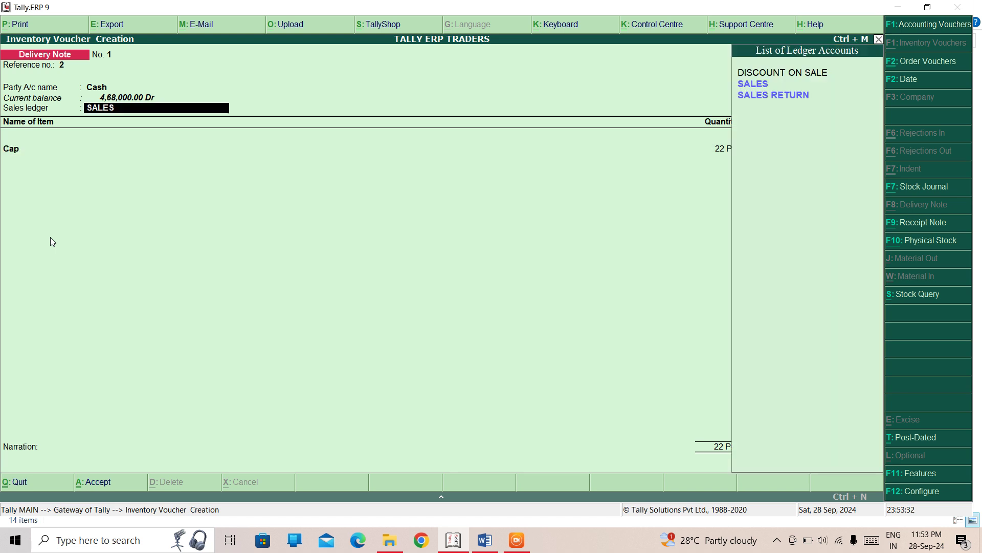
{"action": "key", "text": "Return"}
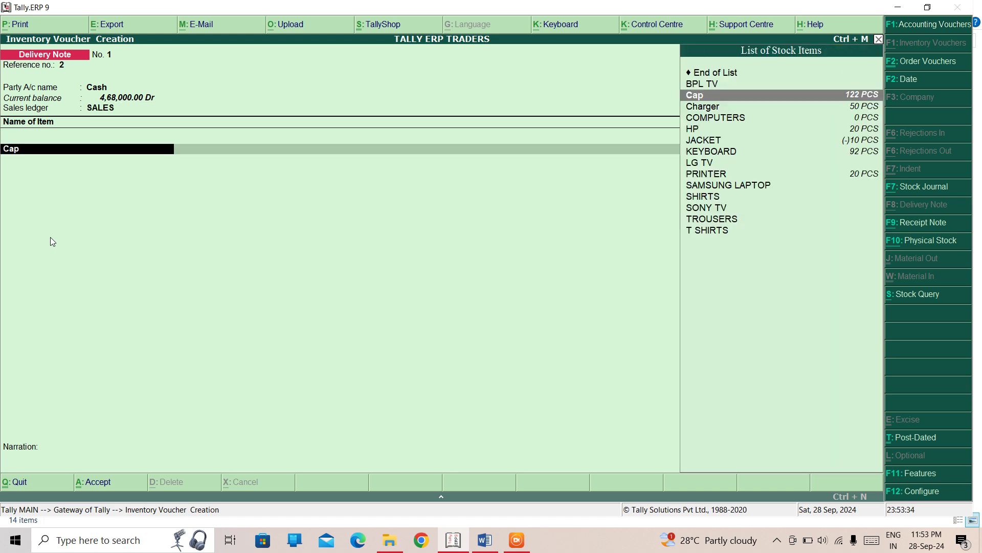
{"action": "key", "text": "Return"}
{"action": "key", "text": "Down"}
{"action": "key", "text": "Up"}
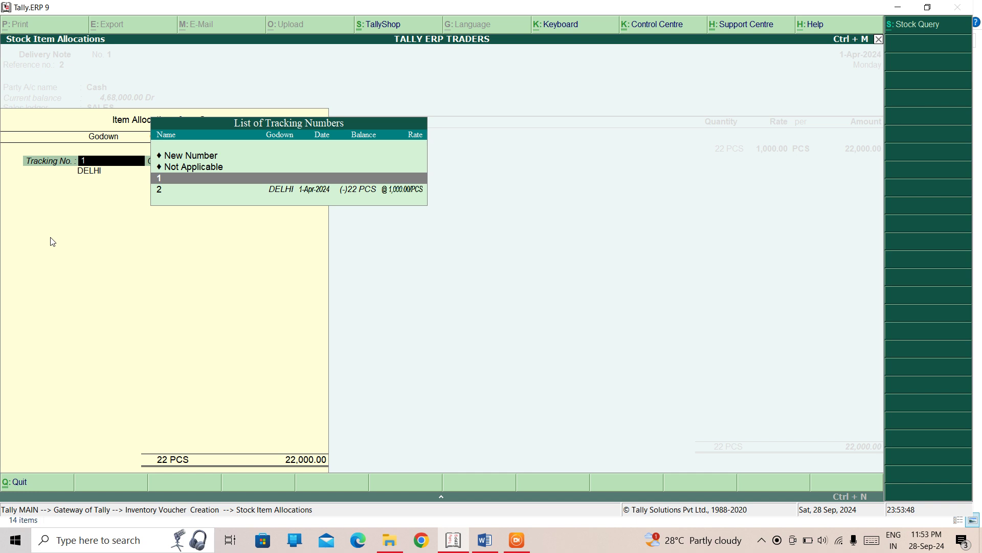
{"action": "key", "text": "Down"}
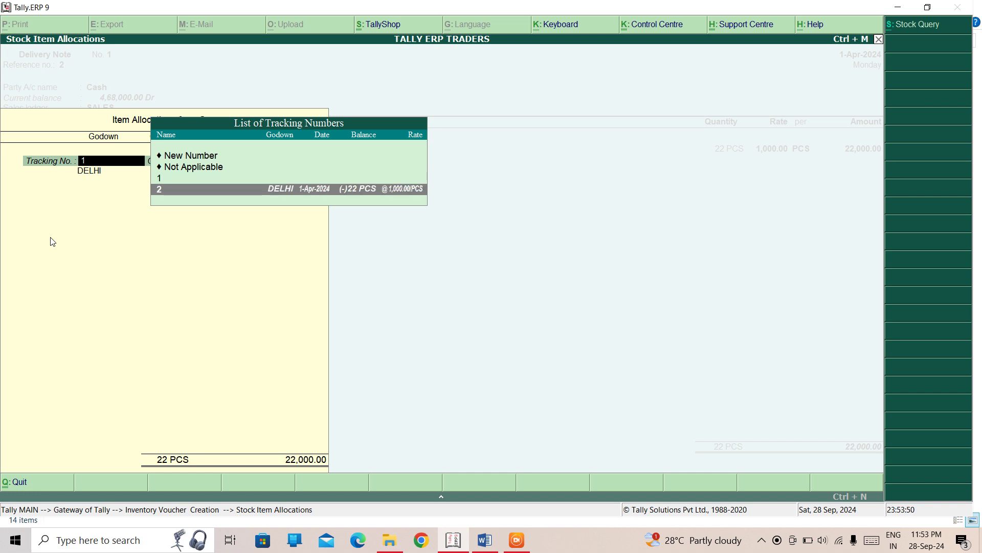
{"action": "key", "text": "Return"}
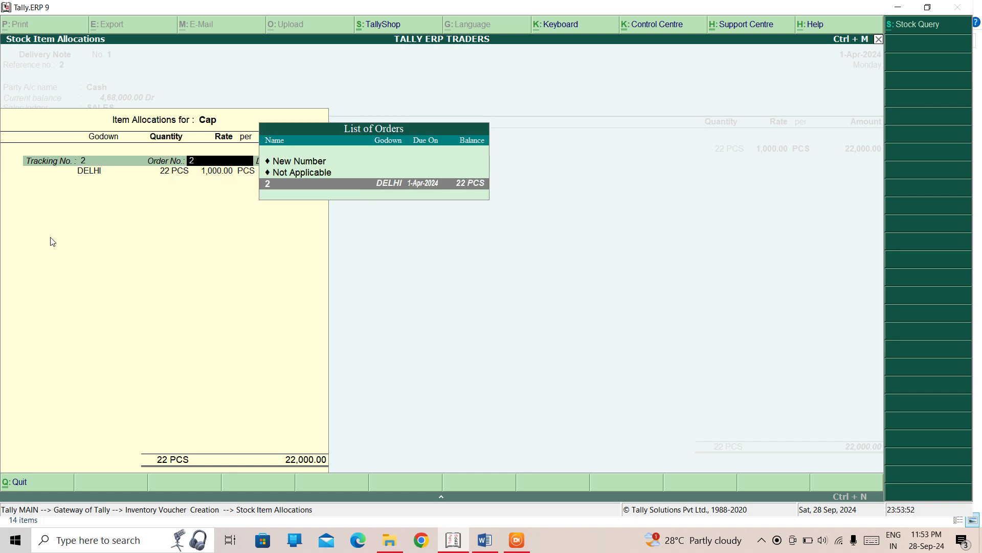
Step: Keep order 2, DELHI godown, 22 PCS and the 1,000.00 rate for Cap, and close its allocations
{"action": "key", "text": "Return"}
{"action": "key", "text": "Return"}
{"action": "key", "text": "Return"}
{"action": "key", "text": "Return"}
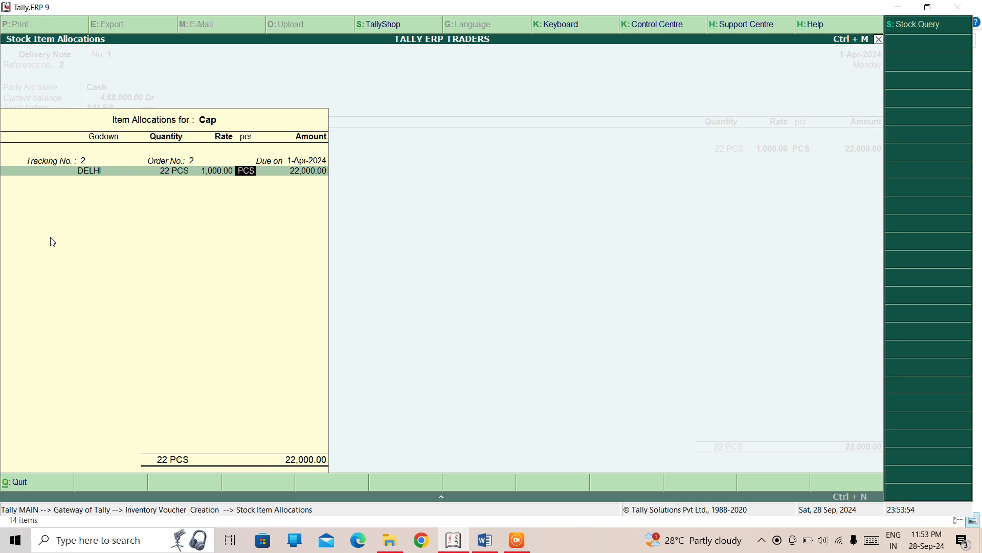
{"action": "key", "text": "Return"}
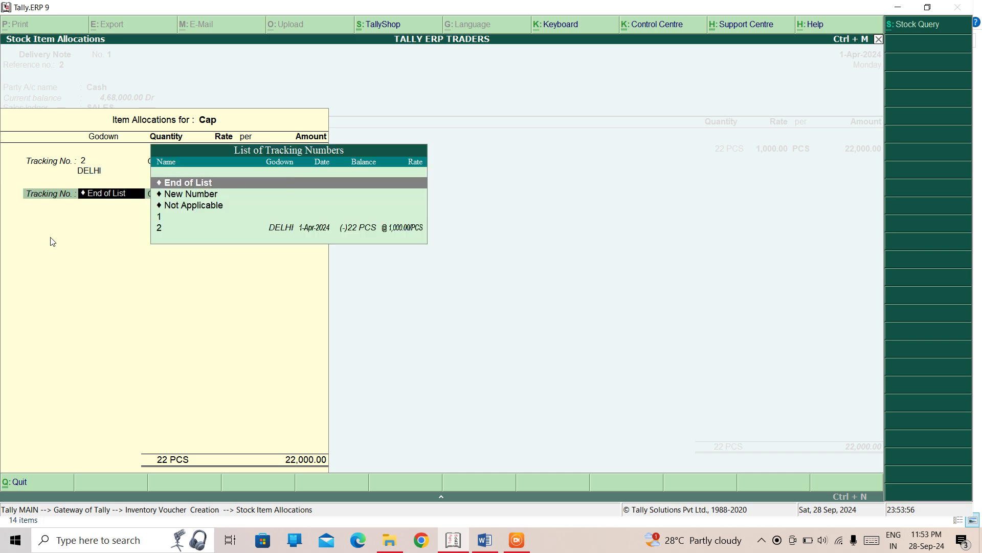
{"action": "key", "text": "Return"}
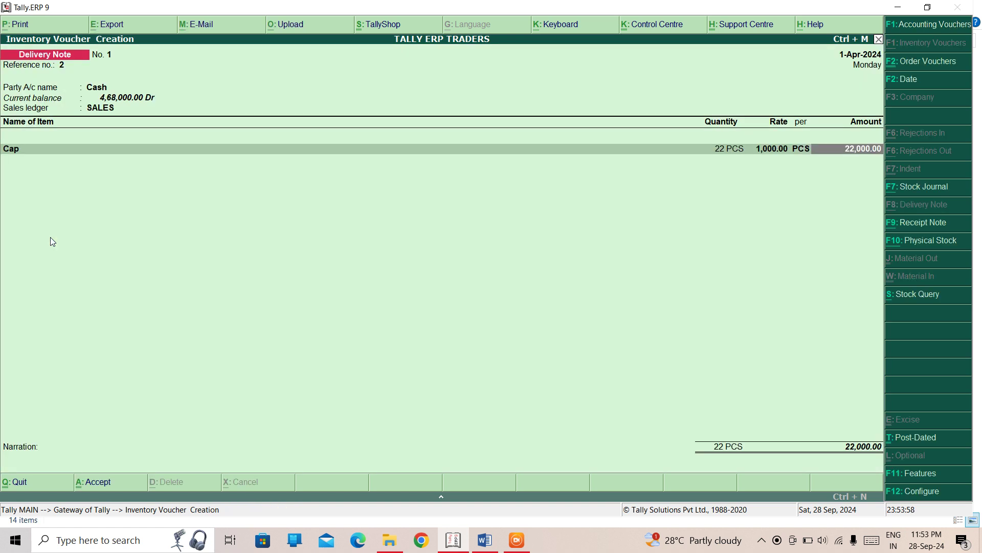
{"action": "key", "text": "Return"}
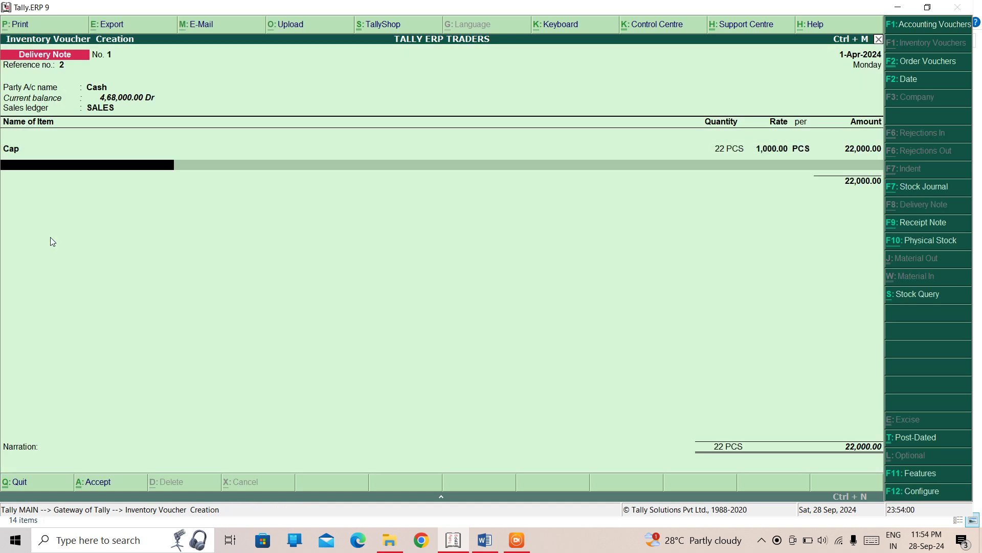
Step: Enter the narration "DELIVERY NOTE OF 22 CAPS TO" followed by the buyer's name, save the delivery note and return to the Gateway of Tally
{"action": "key", "text": "Return"}
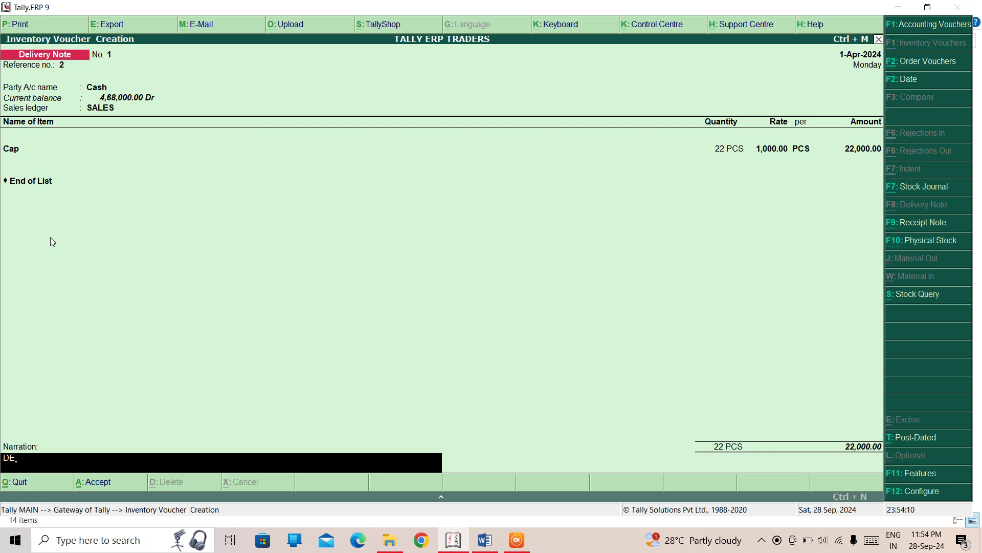
{"action": "type", "text": "VERY NOTE OF 22 CAPS TO"}
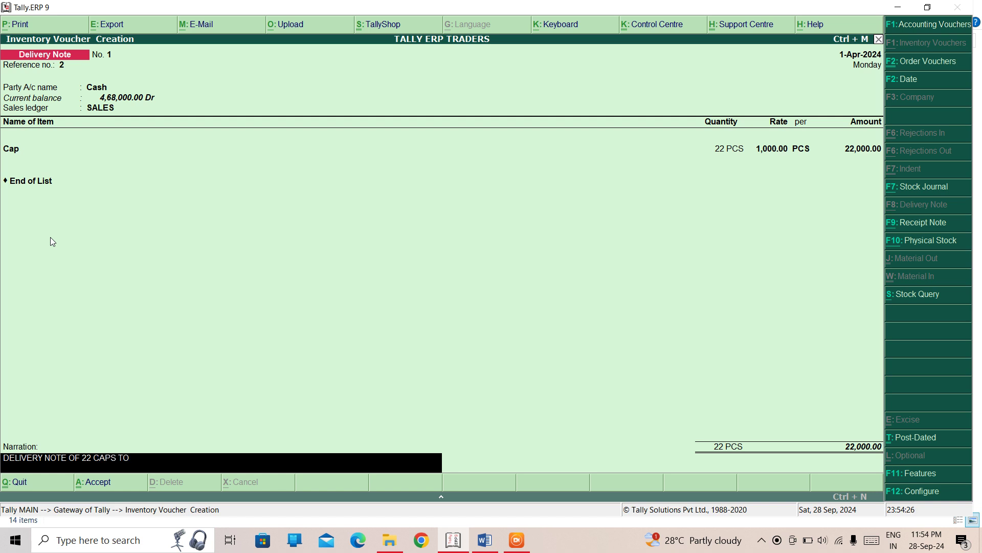
{"action": "type", "text": " MR A"}
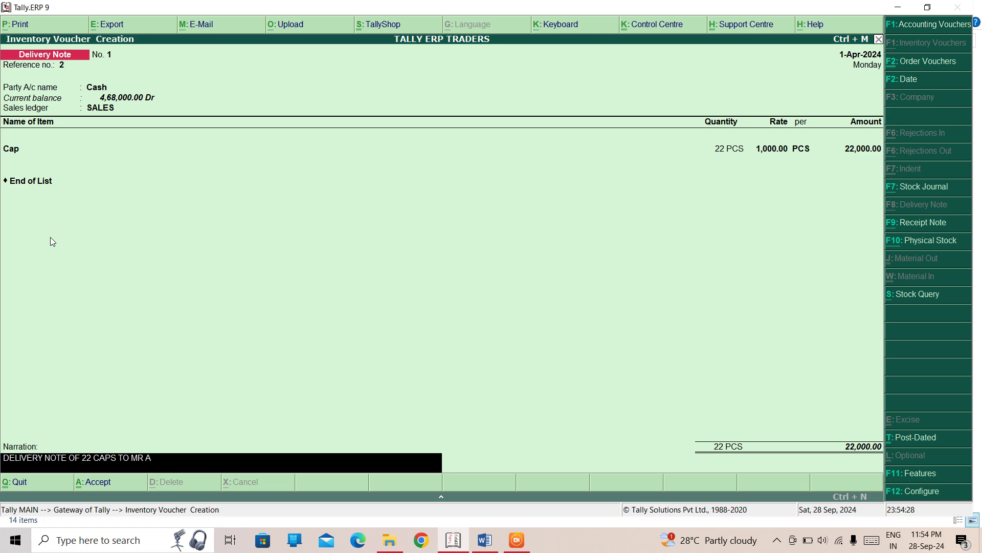
{"action": "key", "text": "Return"}
{"action": "left_click", "coordinate": [51, 241]}
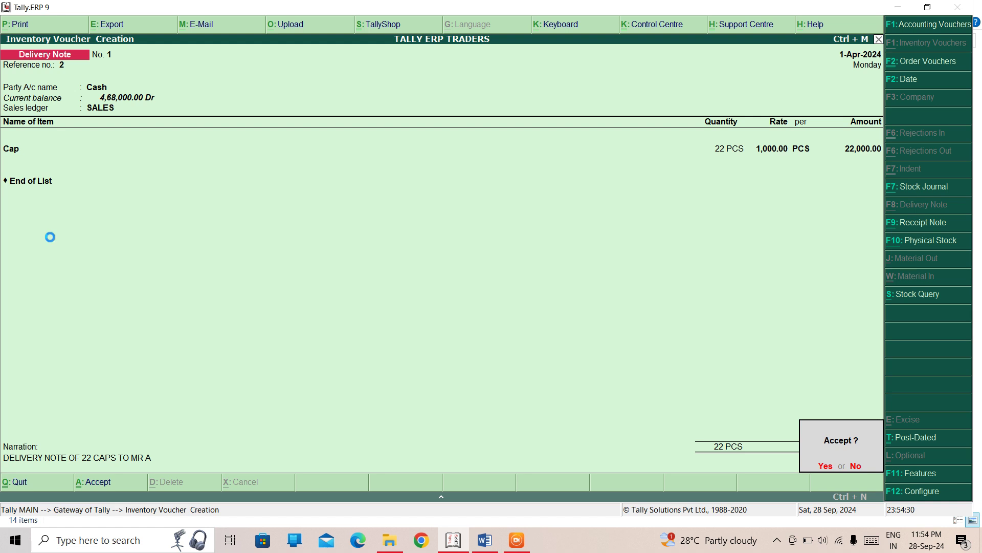
{"action": "key", "text": "y"}
{"action": "key", "text": "Escape"}
{"action": "key", "text": "y"}
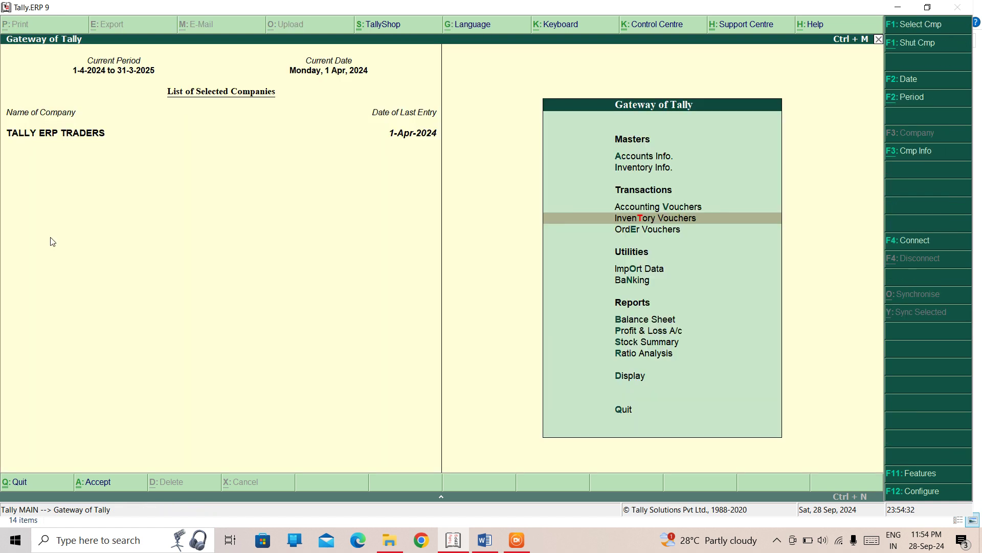
Step: Open the Profit & Loss A/c report and drill down into the Sales Accounts group
{"action": "key", "text": "Down"}
{"action": "key", "text": "Down"}
{"action": "key", "text": "Down"}
{"action": "key", "text": "Down"}
{"action": "key", "text": "Down"}
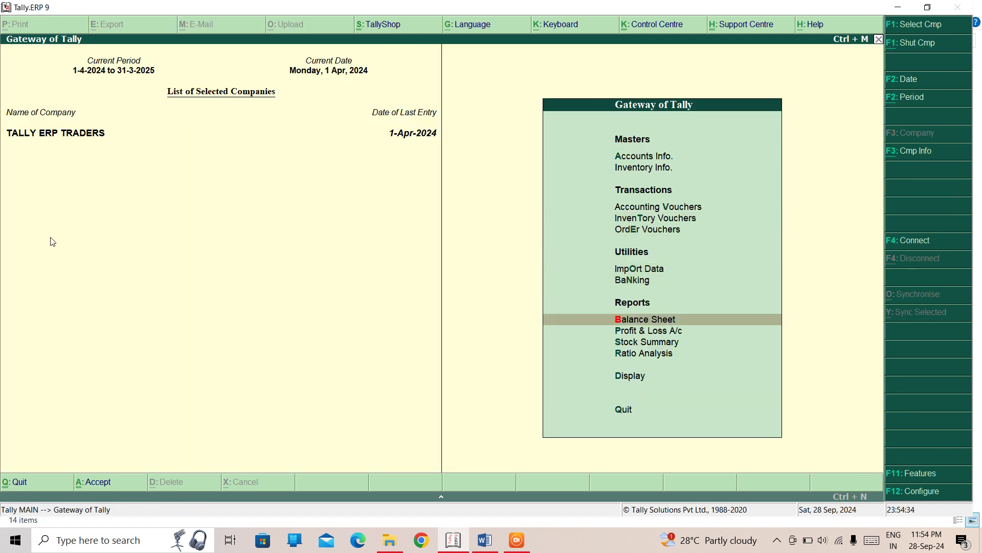
{"action": "key", "text": "Return"}
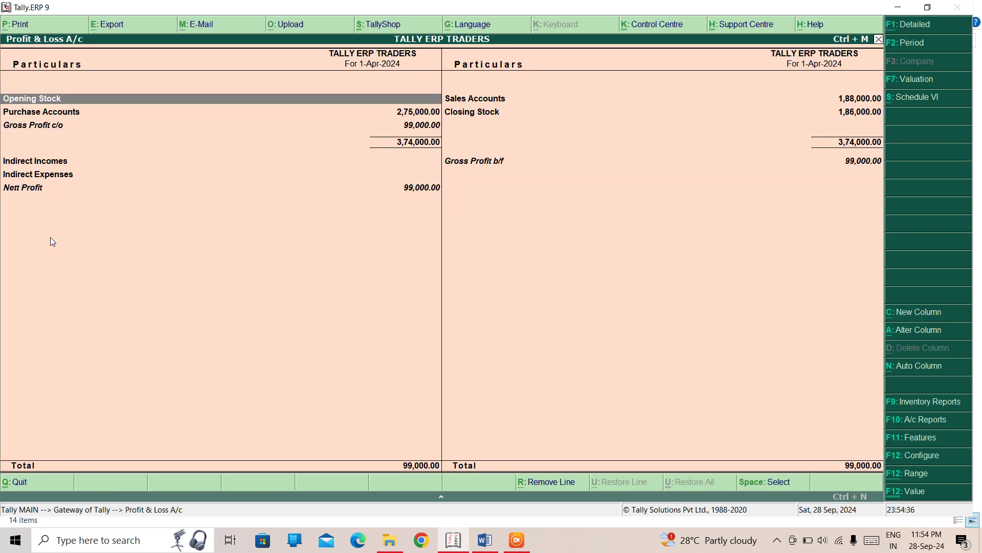
{"action": "key", "text": "Right"}
{"action": "key", "text": "Return"}
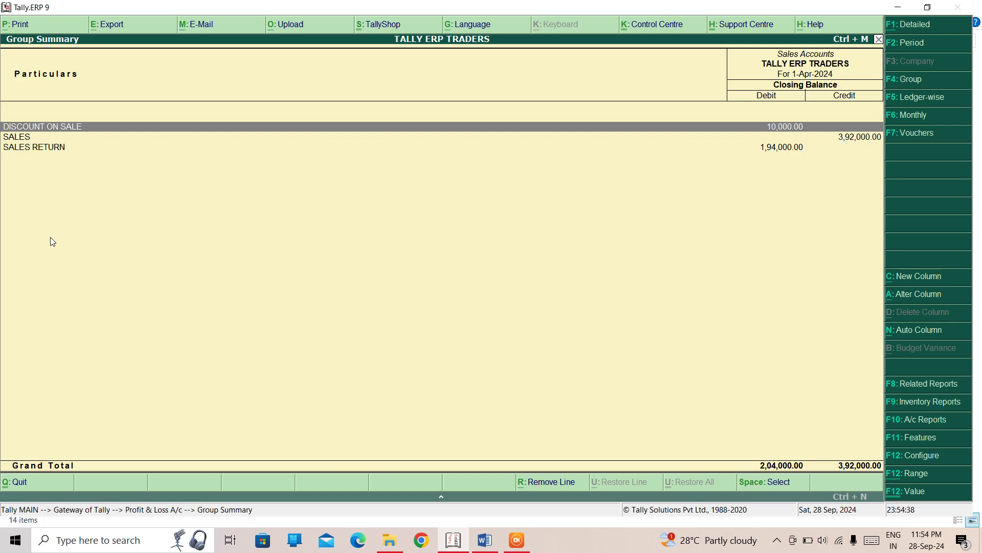
Step: Examine the SALES ledger's April vouchers down to sales voucher 7, and return to the Gateway of Tally
{"action": "key", "text": "Down"}
{"action": "key", "text": "Return"}
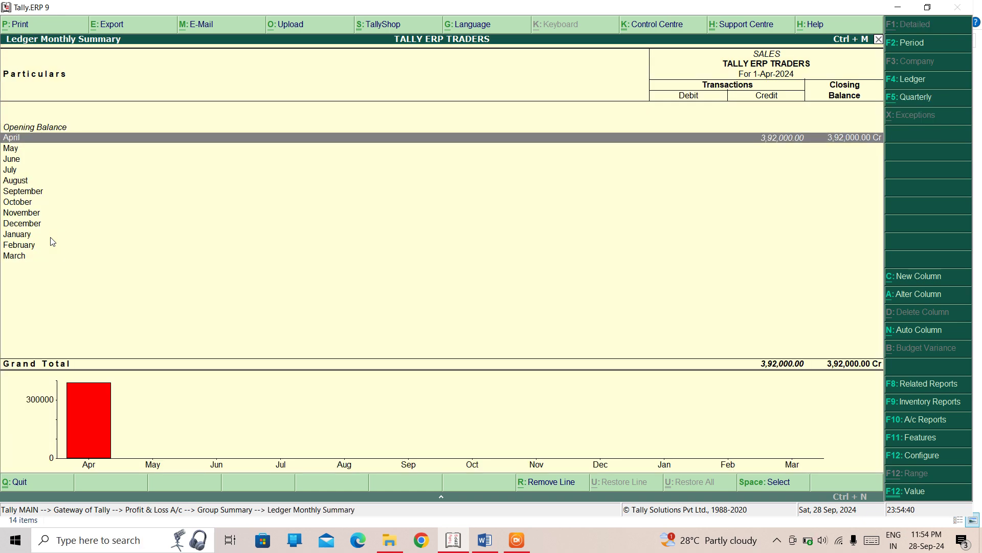
{"action": "key", "text": "Return"}
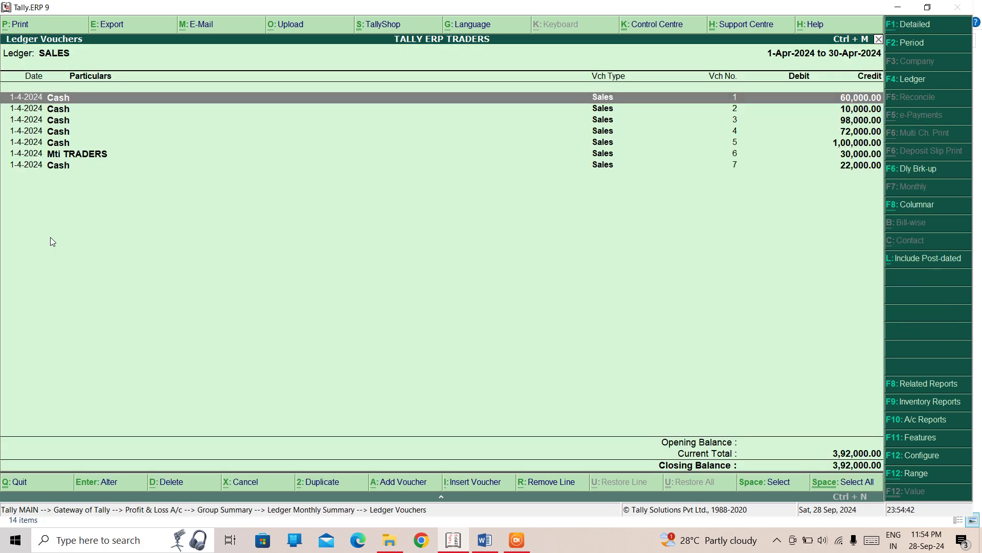
{"action": "key", "text": "Down"}
{"action": "key", "text": "Down"}
{"action": "key", "text": "Down"}
{"action": "key", "text": "Down"}
{"action": "key", "text": "Down"}
{"action": "key", "text": "Down"}
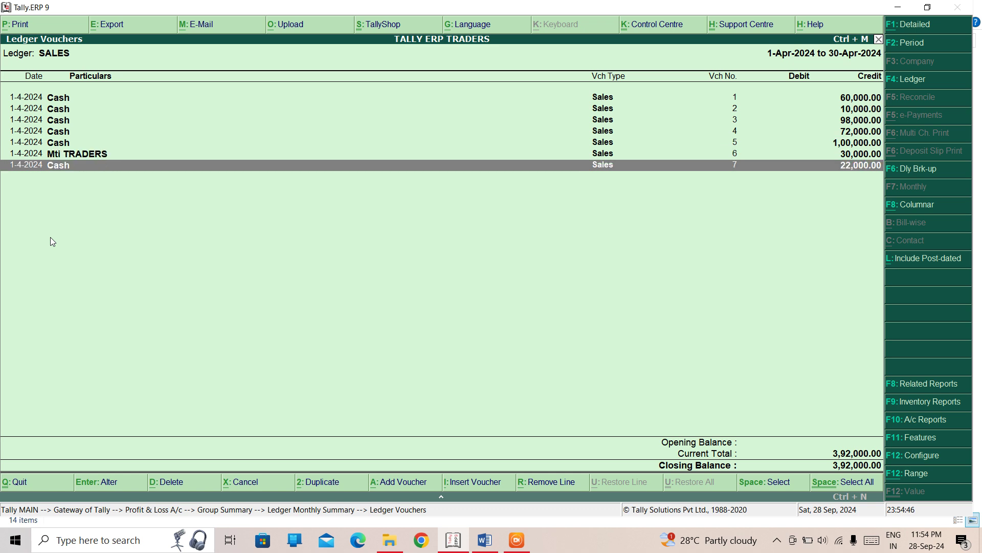
{"action": "key", "text": "Escape"}
{"action": "key", "text": "Escape"}
{"action": "key", "text": "Escape"}
{"action": "key", "text": "Escape"}
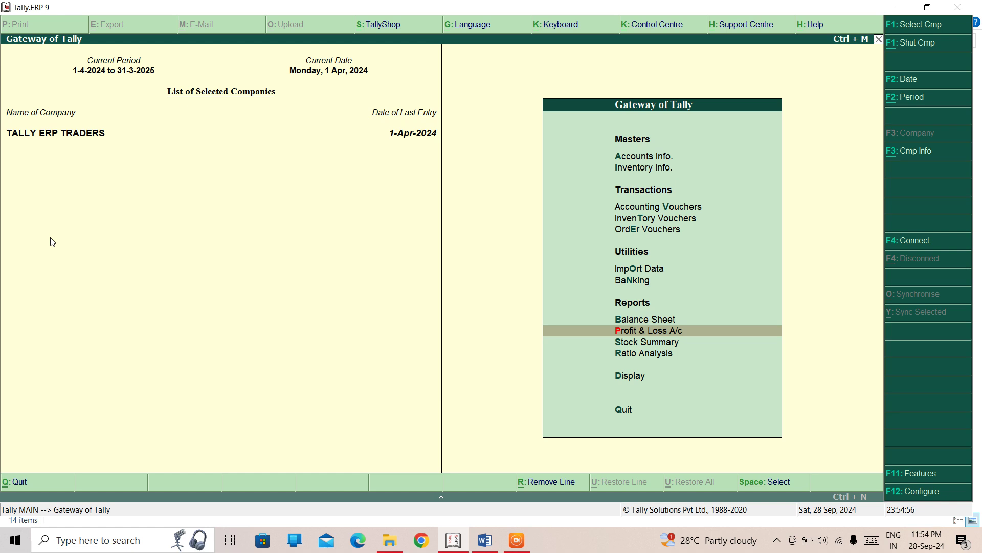
Step: Look through the reports available under Display and its Account Books list, down to Sales Register
{"action": "key", "text": "Down"}
{"action": "key", "text": "Down"}
{"action": "key", "text": "Down"}
{"action": "key", "text": "Return"}
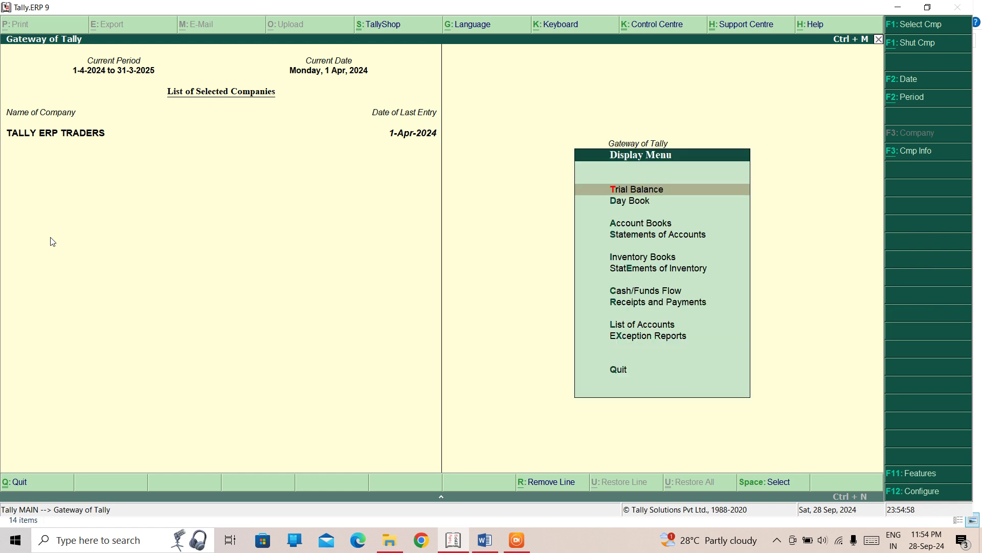
{"action": "key", "text": "Down"}
{"action": "key", "text": "Down"}
{"action": "key", "text": "Return"}
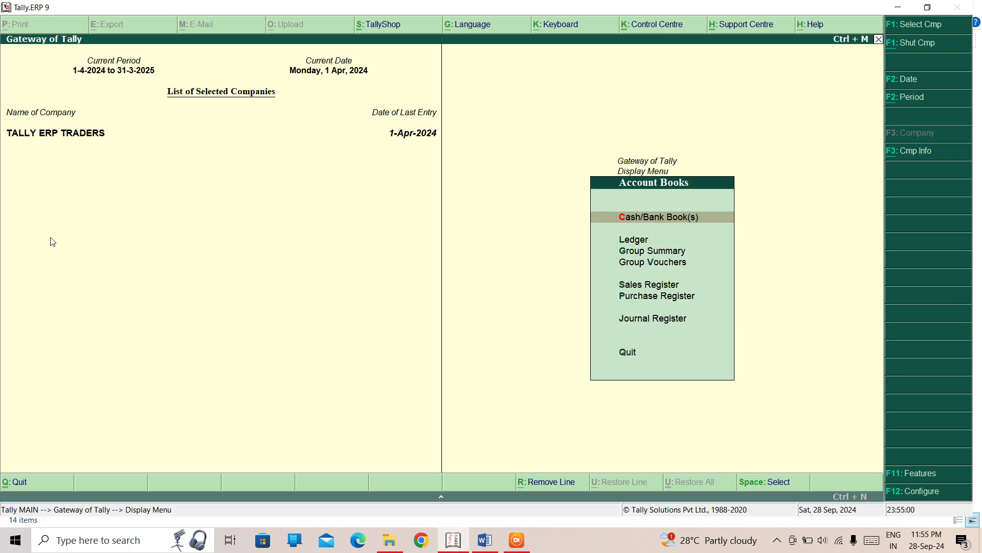
{"action": "key", "text": "Down"}
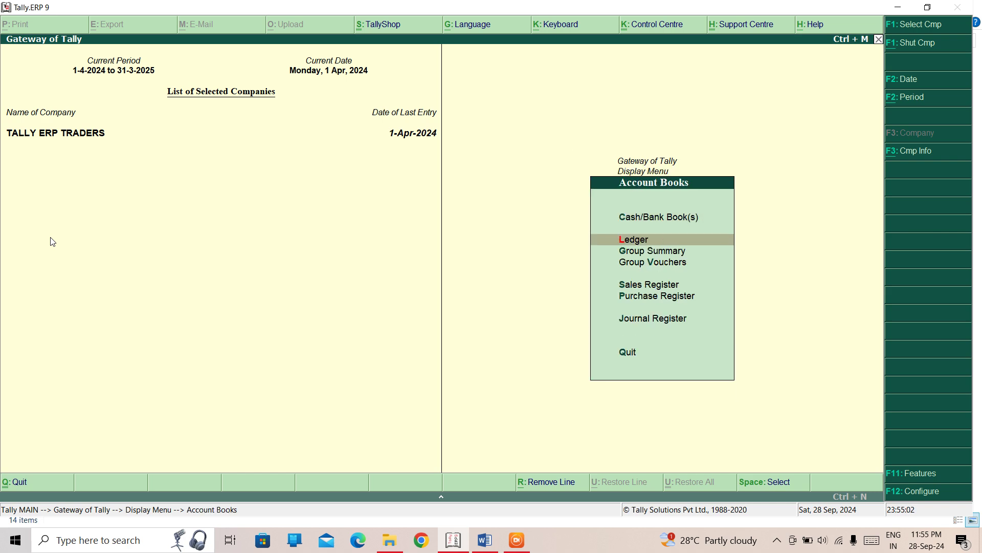
{"action": "key", "text": "Down"}
{"action": "key", "text": "Down"}
{"action": "key", "text": "Down"}
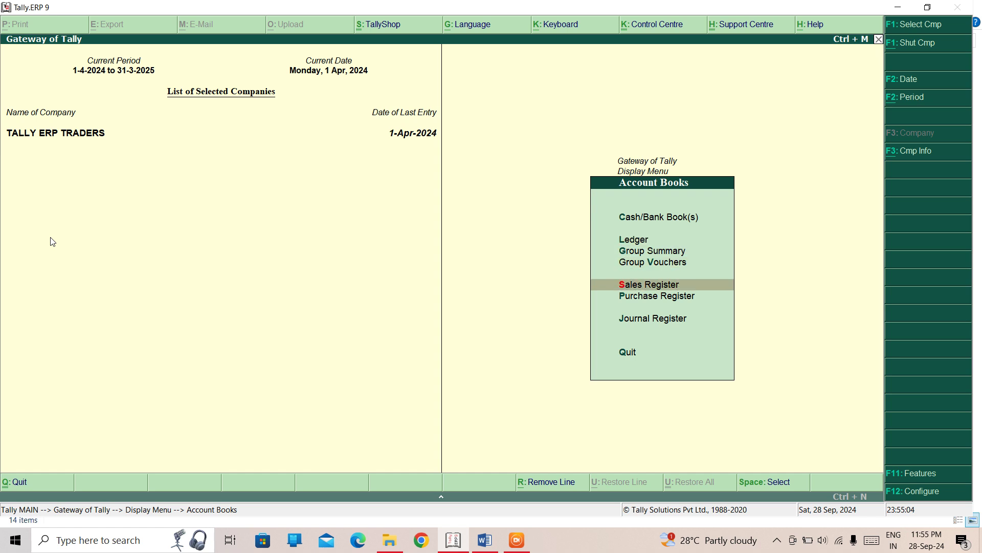
{"action": "key", "text": "Escape"}
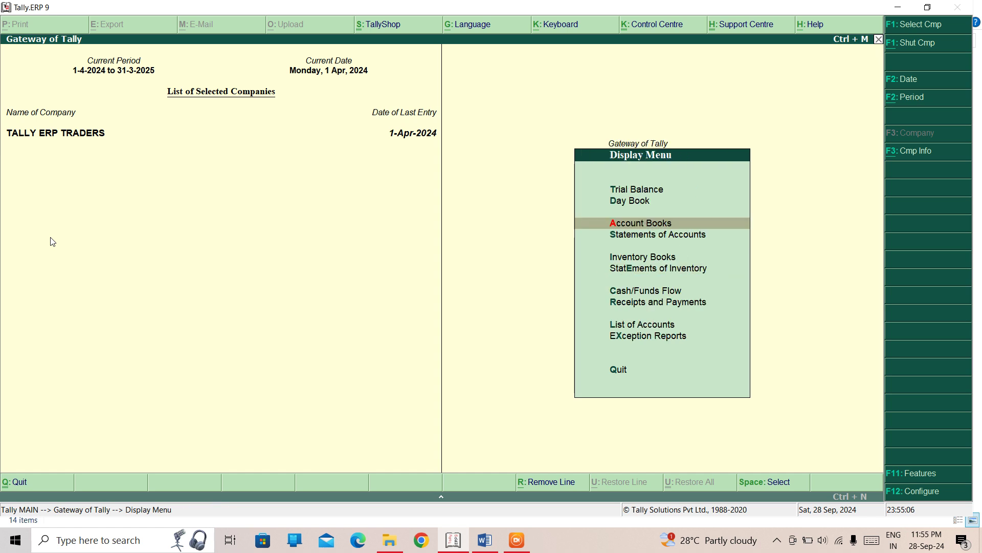
Step: View the company's Trial Balance and return to the Gateway of Tally
{"action": "key", "text": "Up"}
{"action": "key", "text": "Up"}
{"action": "key", "text": "Return"}
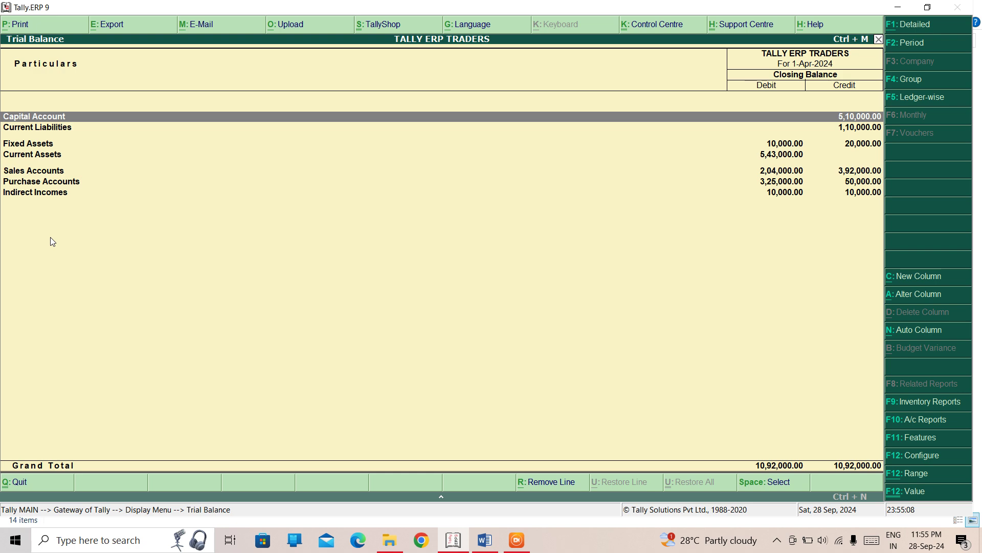
{"action": "key", "text": "Escape"}
{"action": "key", "text": "Escape"}
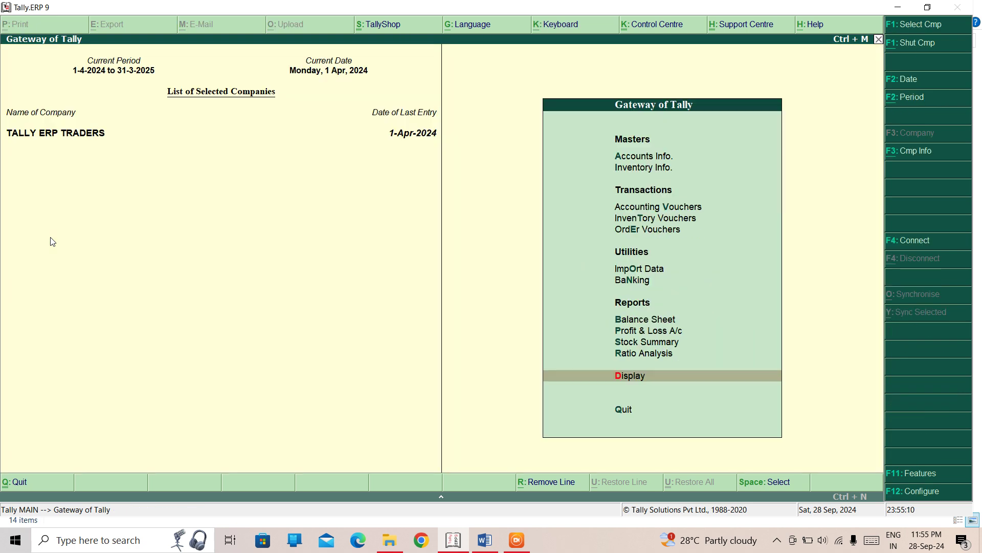
{"action": "key", "text": "Up"}
{"action": "key", "text": "Up"}
{"action": "key", "text": "Up"}
{"action": "key", "text": "Up"}
{"action": "key", "text": "Up"}
{"action": "key", "text": "Up"}
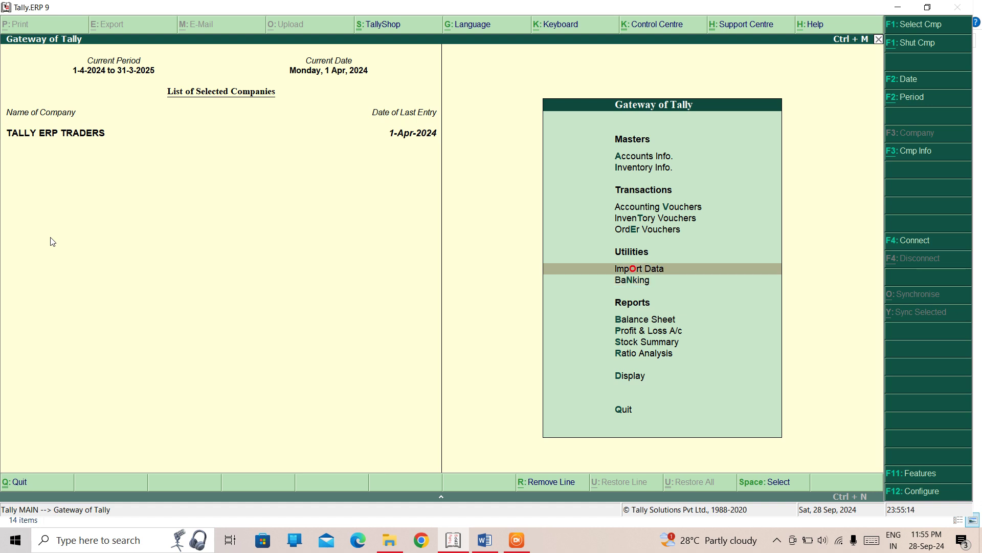
{"action": "key", "text": "Up"}
{"action": "key", "text": "Up"}
{"action": "key", "text": "Up"}
{"action": "key", "text": "Up"}
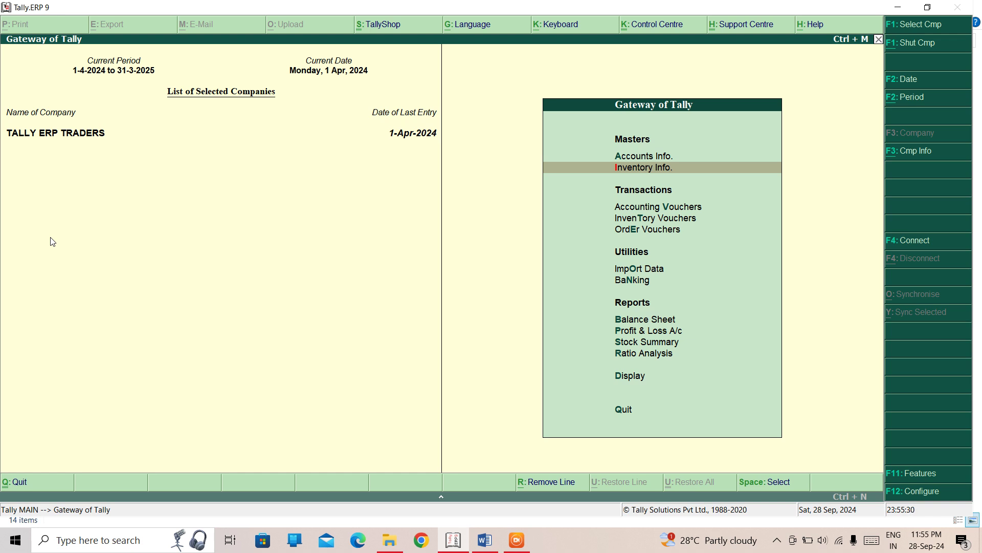
{"action": "key", "text": "Down"}
{"action": "key", "text": "Down"}
{"action": "key", "text": "Return"}
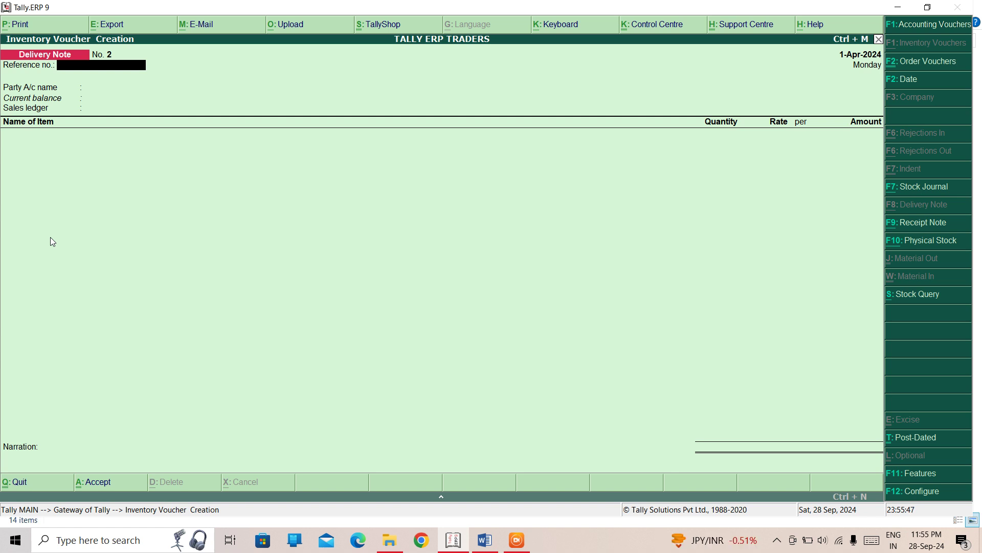
{"action": "key", "text": "Escape"}
{"action": "key", "text": "Return"}
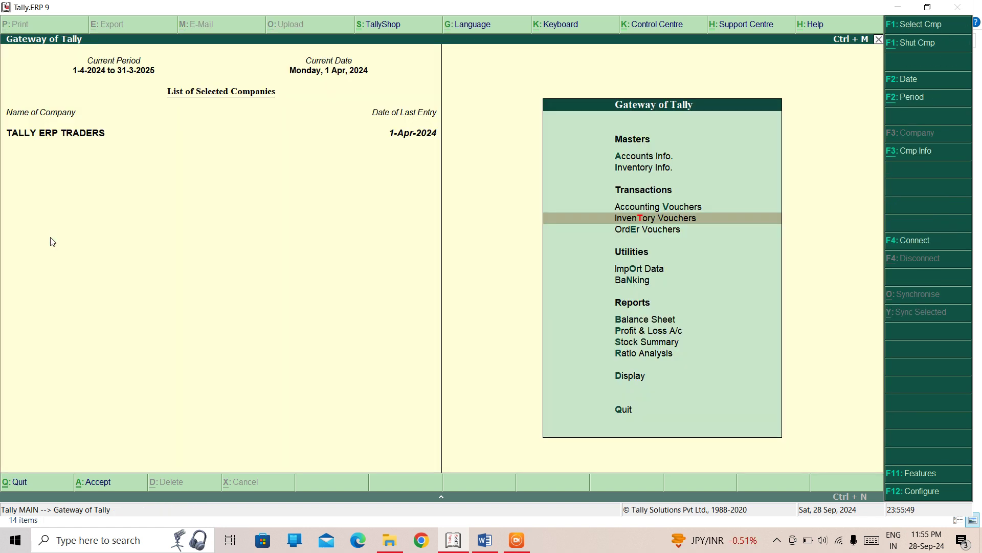
{"action": "key", "text": "Down"}
{"action": "key", "text": "Down"}
{"action": "key", "text": "Down"}
Step: Review saved sales vouchers 7 and 6, and return to the Gateway of Tally without altering them
{"action": "key", "text": "Up"}
{"action": "key", "text": "Up"}
{"action": "key", "text": "Up"}
{"action": "key", "text": "Up"}
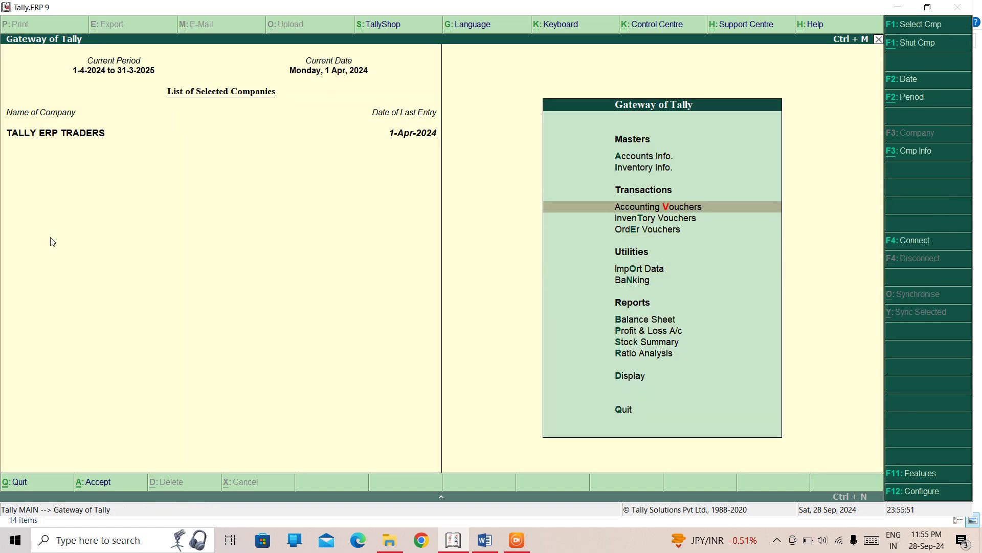
{"action": "key", "text": "Return"}
{"action": "key", "text": "Page_Up"}
{"action": "key", "text": "Page_Up"}
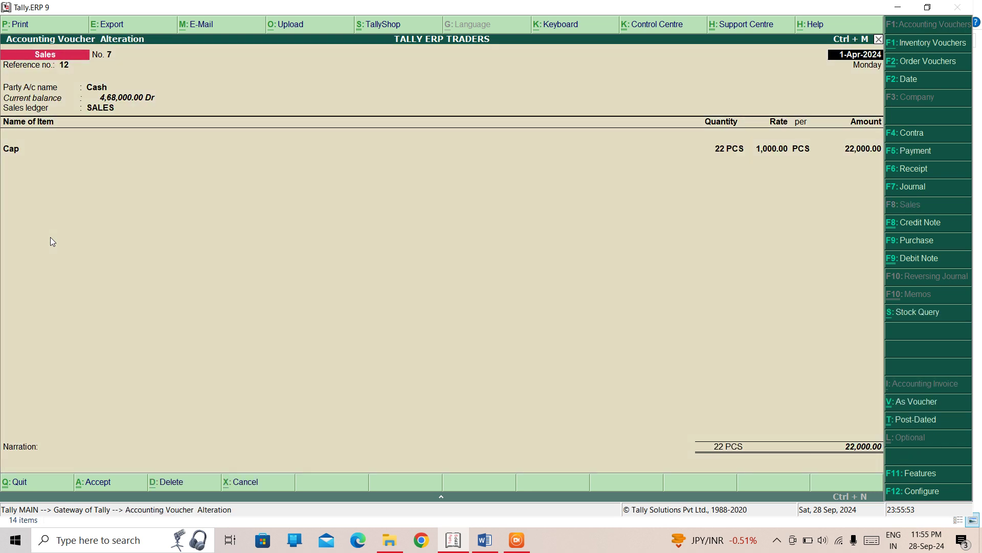
{"action": "key", "text": "Page_Up"}
{"action": "key", "text": "Page_Up"}
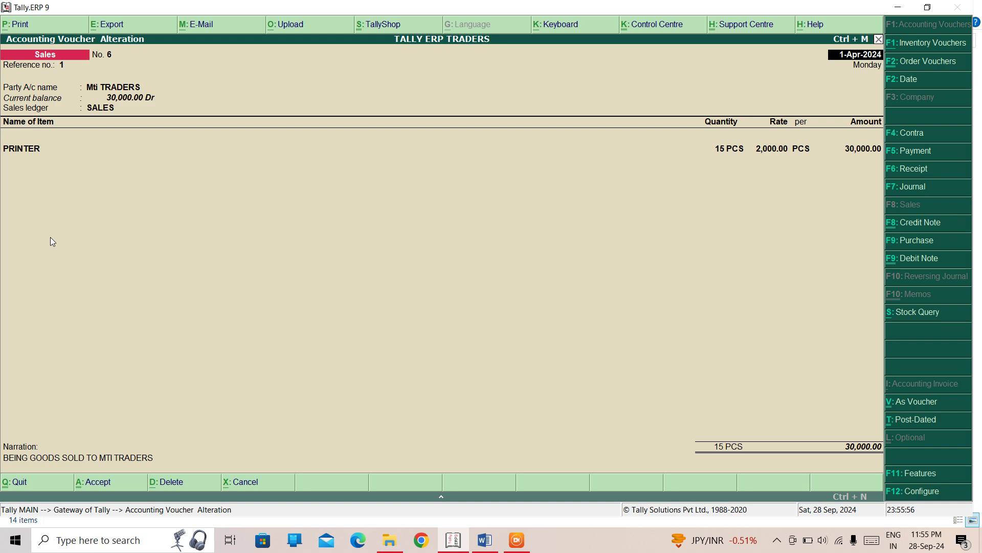
{"action": "key", "text": "BackSpace"}
{"action": "key", "text": "Escape"}
{"action": "key", "text": "Return"}
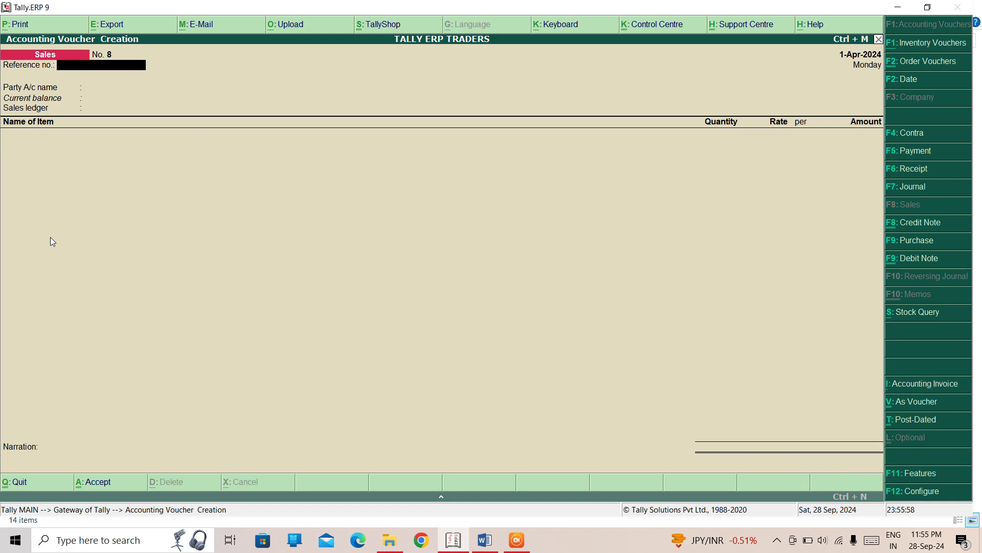
{"action": "key", "text": "Escape"}
{"action": "key", "text": "Return"}
Step: Start a delivery note with reference number 12 and Mti TRADERS as the party account
{"action": "key", "text": "Down"}
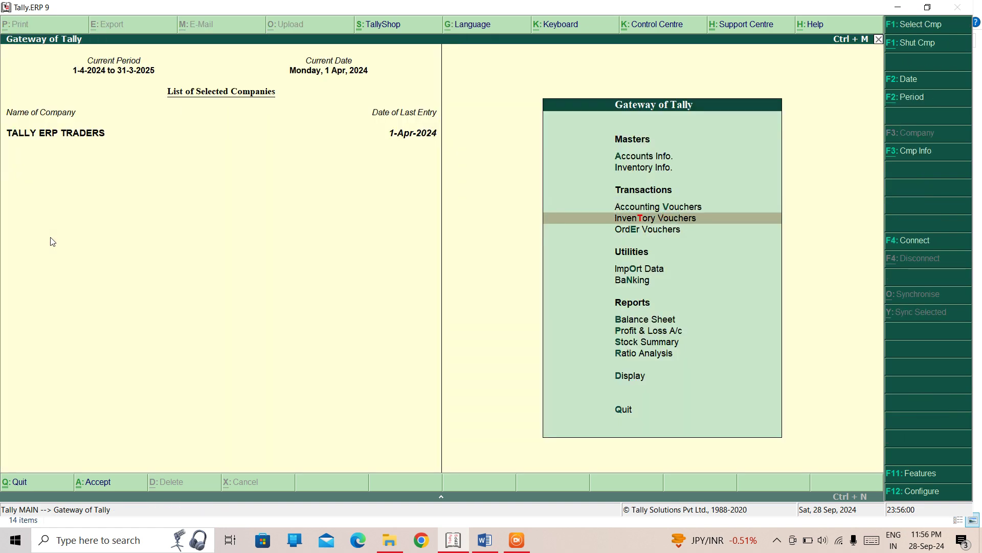
{"action": "key", "text": "Return"}
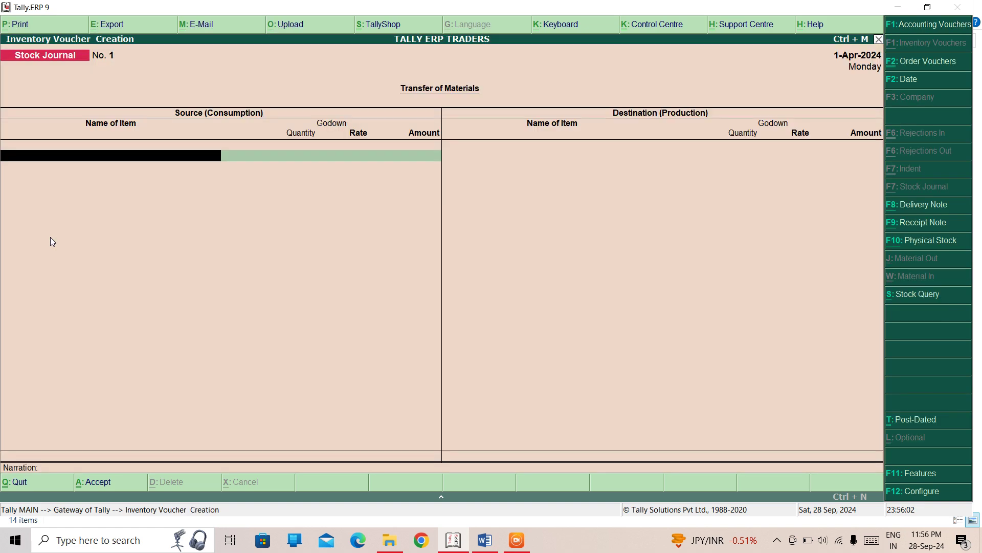
{"action": "key", "text": "F8"}
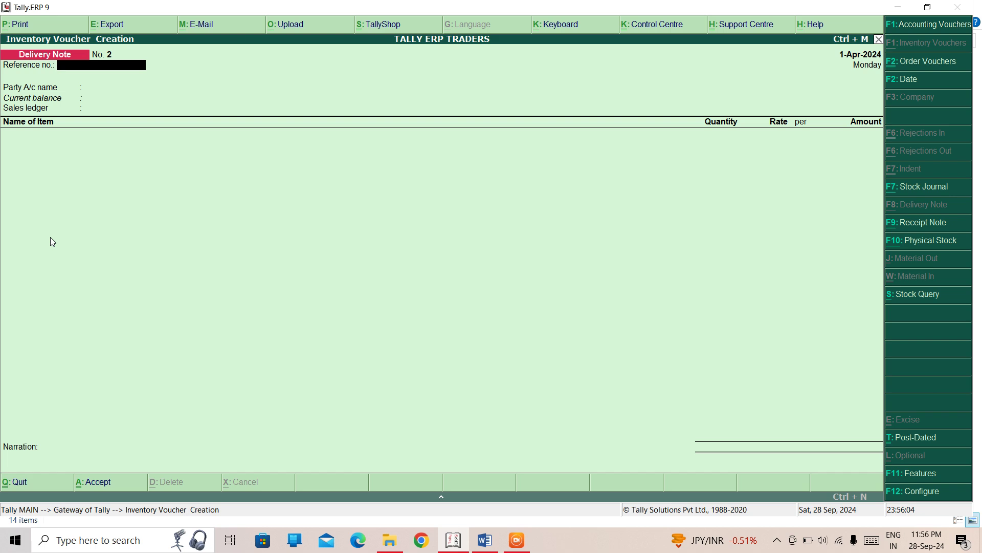
{"action": "key", "text": "Return"}
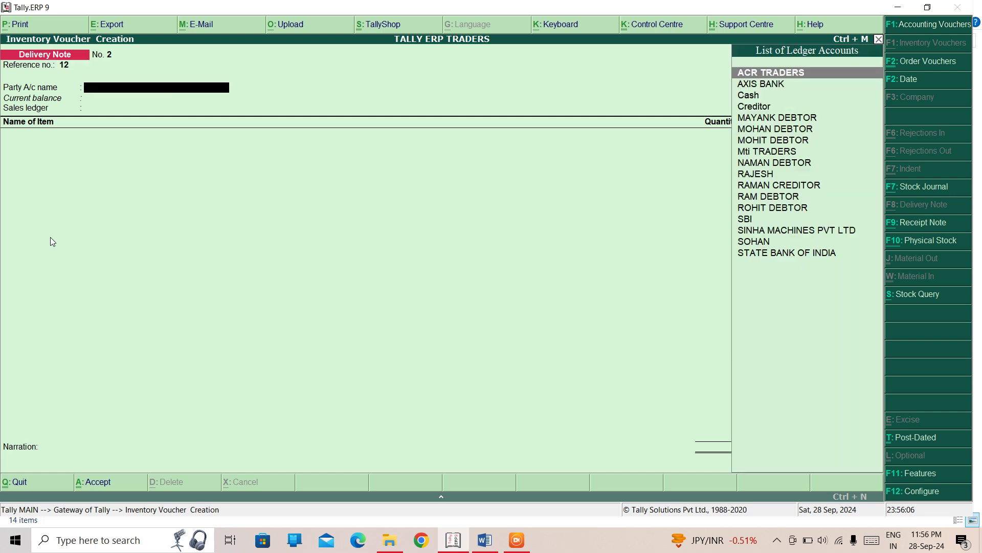
{"action": "key", "text": "Down"}
{"action": "key", "text": "Down"}
{"action": "key", "text": "Down"}
{"action": "key", "text": "Down"}
{"action": "key", "text": "Down"}
{"action": "key", "text": "Down"}
{"action": "key", "text": "Down"}
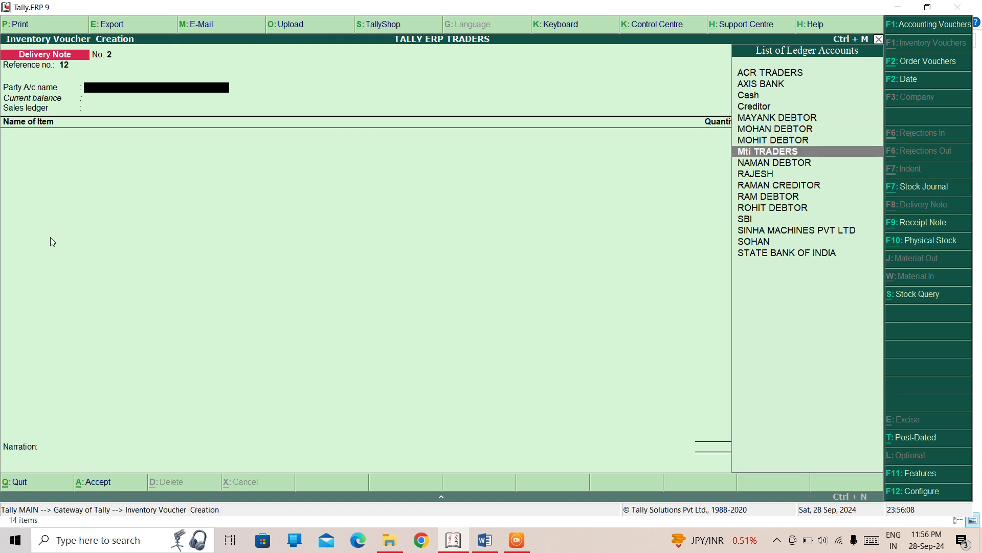
{"action": "key", "text": "Return"}
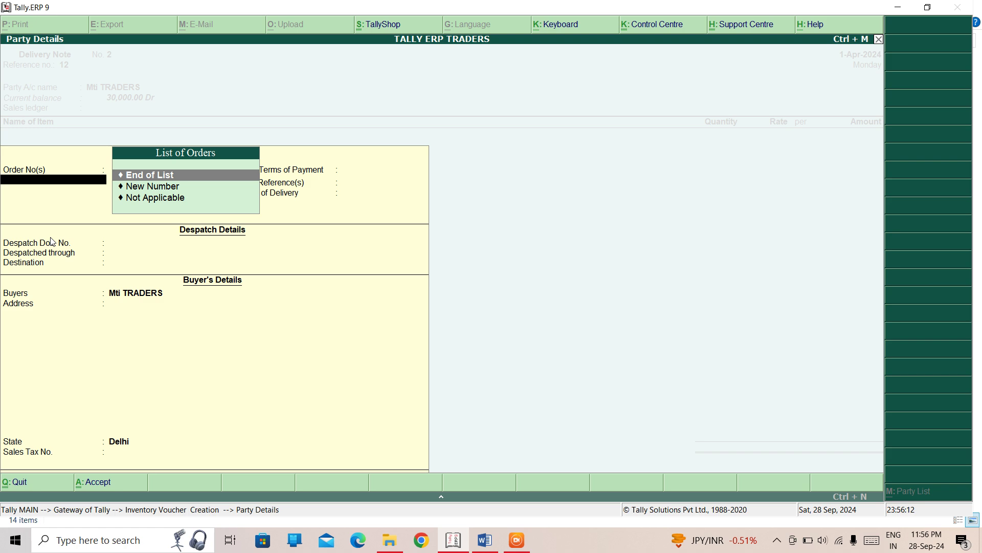
Step: Check the order number choices in the Mti TRADERS party details, and discard the delivery note
{"action": "key", "text": "Return"}
{"action": "key", "text": "BackSpace"}
{"action": "key", "text": "Down"}
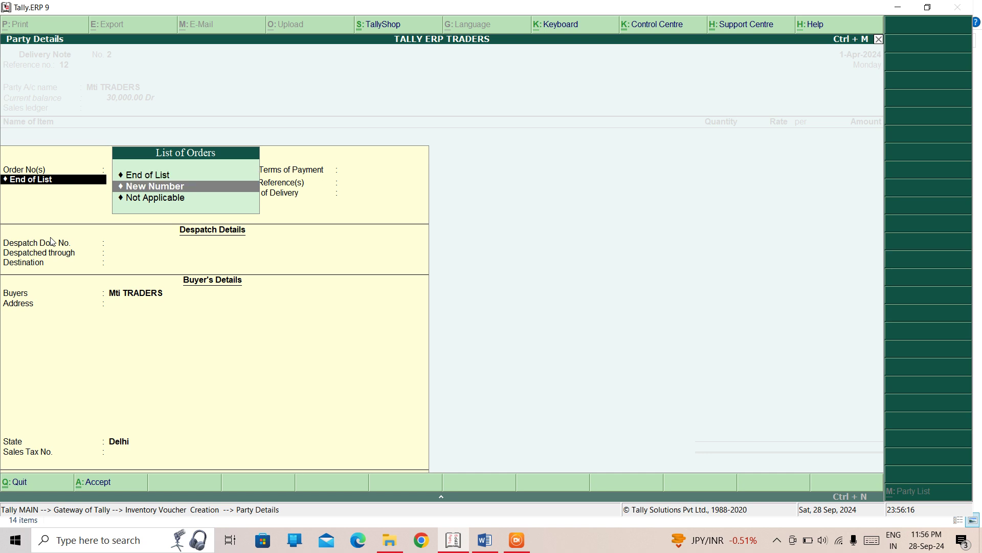
{"action": "key", "text": "Return"}
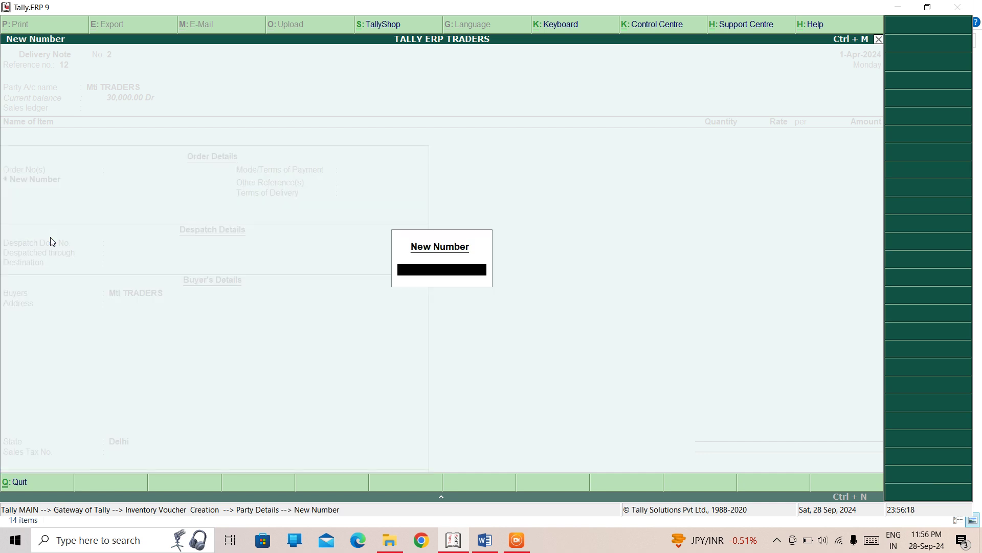
{"action": "key", "text": "Escape"}
{"action": "key", "text": "Escape"}
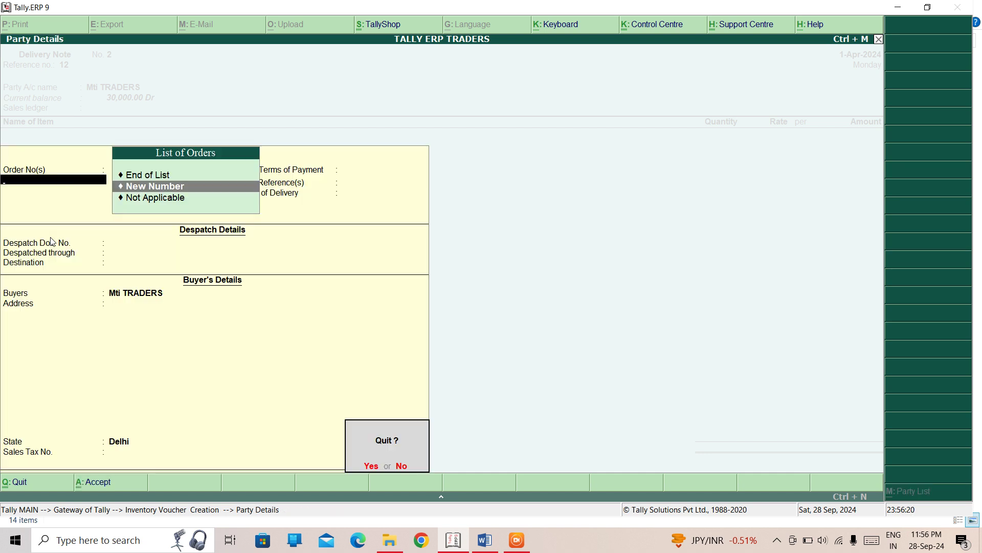
{"action": "key", "text": "Return"}
{"action": "key", "text": "Escape"}
{"action": "key", "text": "Return"}
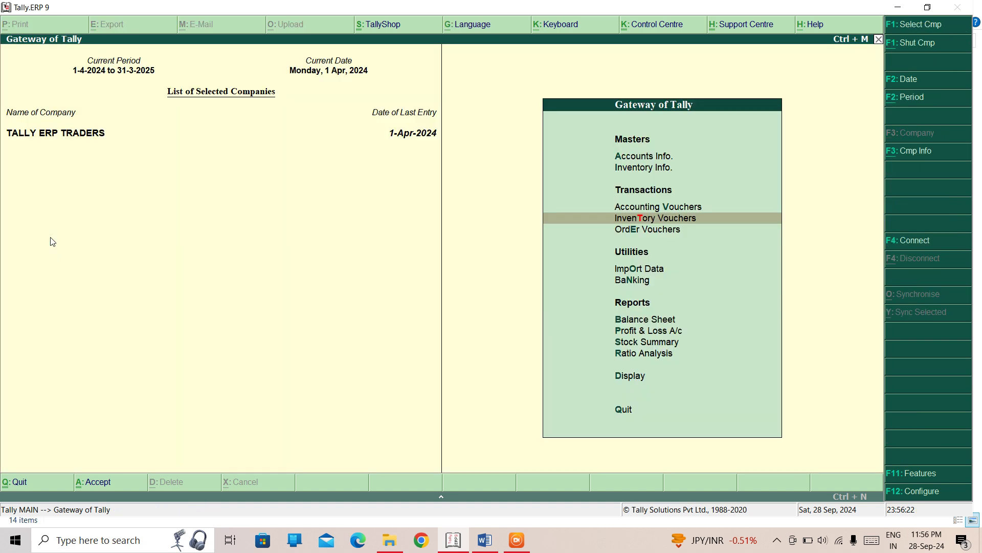
Step: Start a sales voucher with the reference number blank and Mti TRADERS as the party account
{"action": "key", "text": "v"}
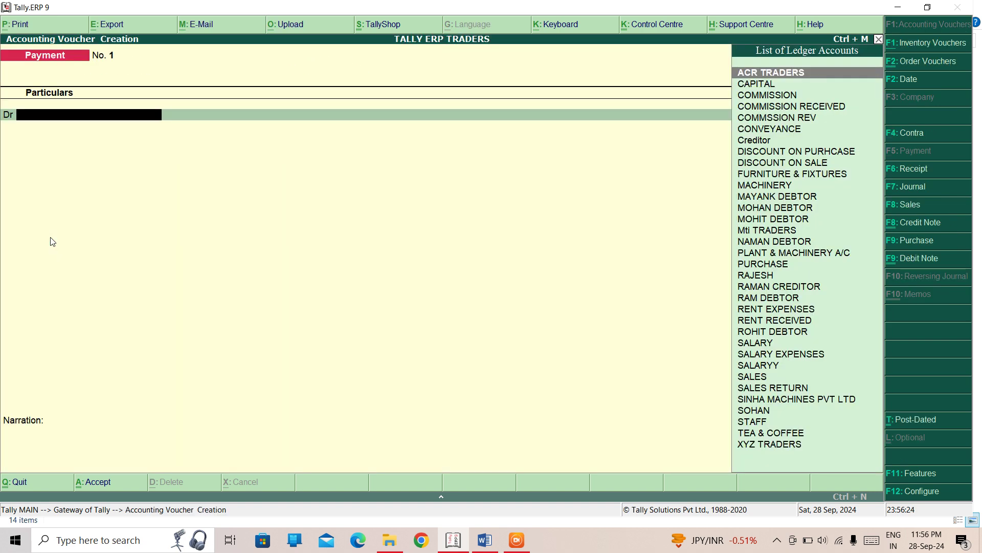
{"action": "key", "text": "Down"}
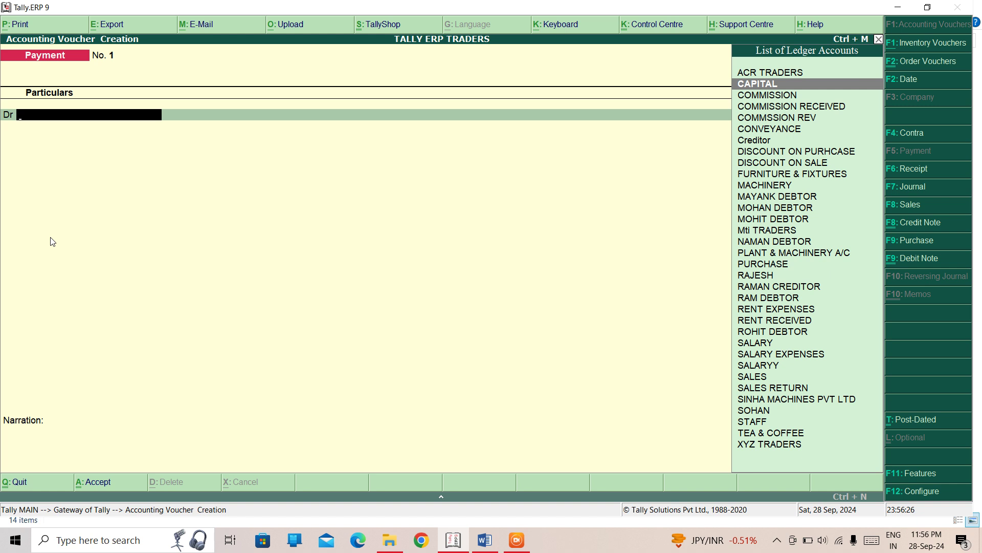
{"action": "key", "text": "F8"}
{"action": "key", "text": "Return"}
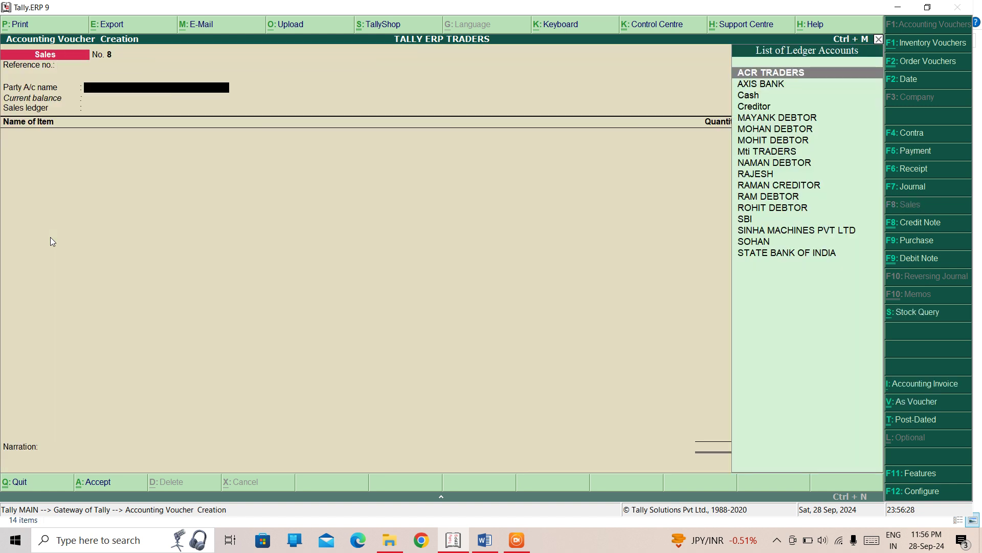
{"action": "key", "text": "Down"}
{"action": "key", "text": "Down"}
{"action": "key", "text": "Down"}
{"action": "key", "text": "Down"}
{"action": "key", "text": "Down"}
{"action": "key", "text": "Down"}
{"action": "key", "text": "Down"}
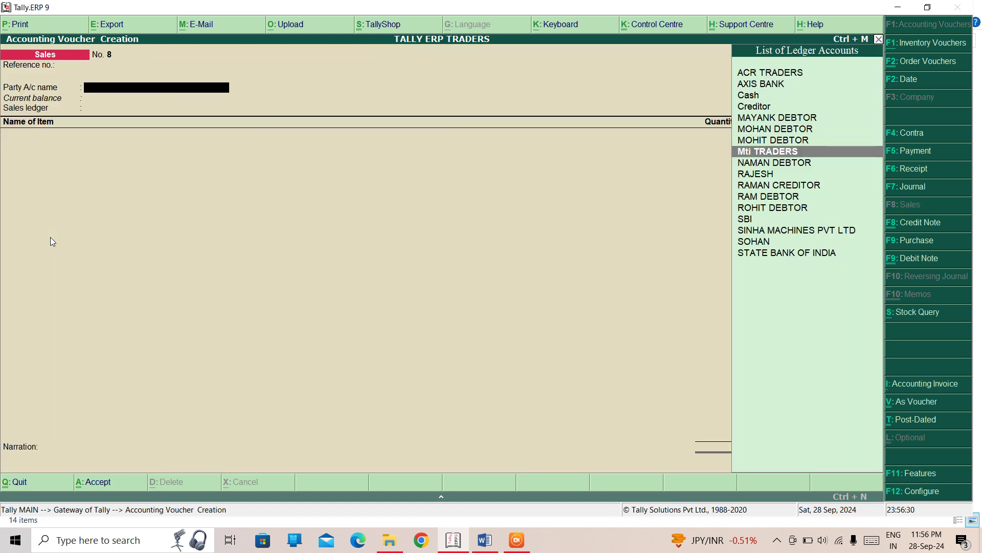
{"action": "key", "text": "Return"}
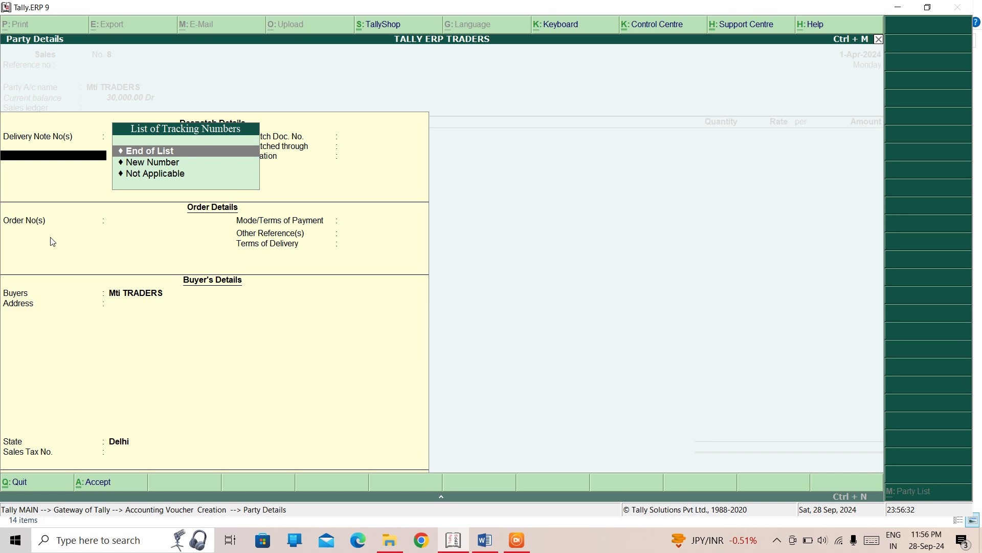
Step: Check the delivery note and order number choices for Mti TRADERS, and discard the sales voucher
{"action": "key", "text": "Return"}
{"action": "key", "text": "Escape"}
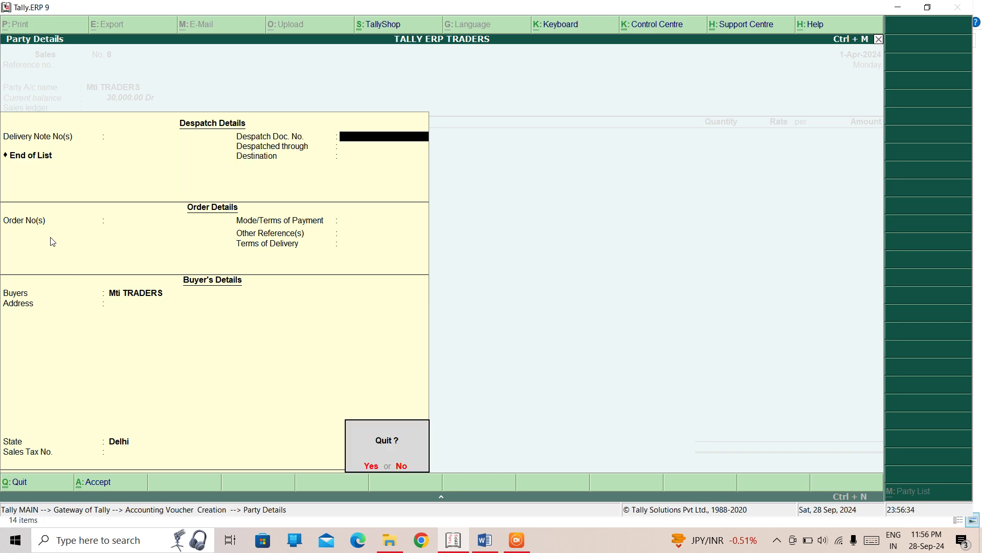
{"action": "key", "text": "Return"}
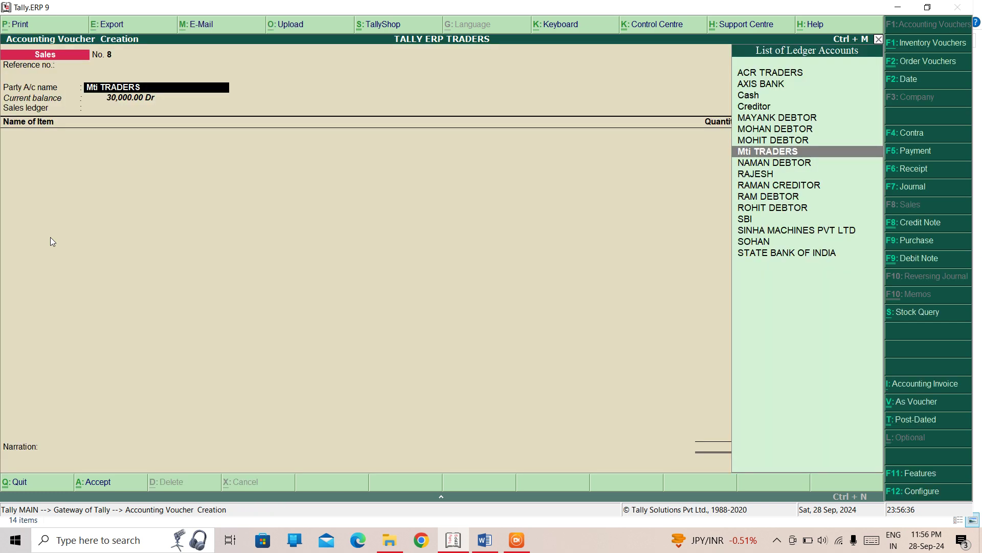
{"action": "key", "text": "Return"}
{"action": "key", "text": "Return"}
{"action": "key", "text": "Return"}
{"action": "key", "text": "Return"}
{"action": "key", "text": "Return"}
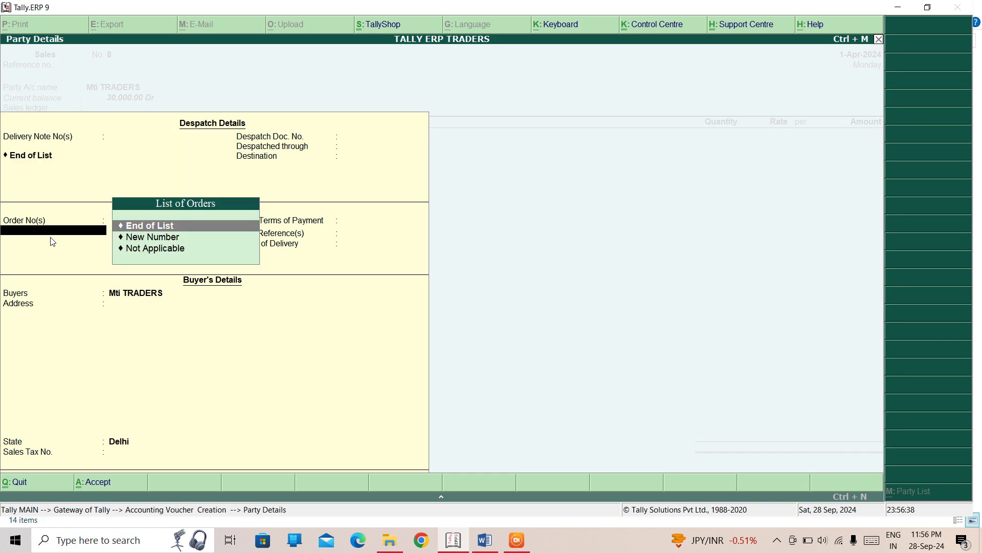
{"action": "key", "text": "Escape"}
{"action": "key", "text": "Return"}
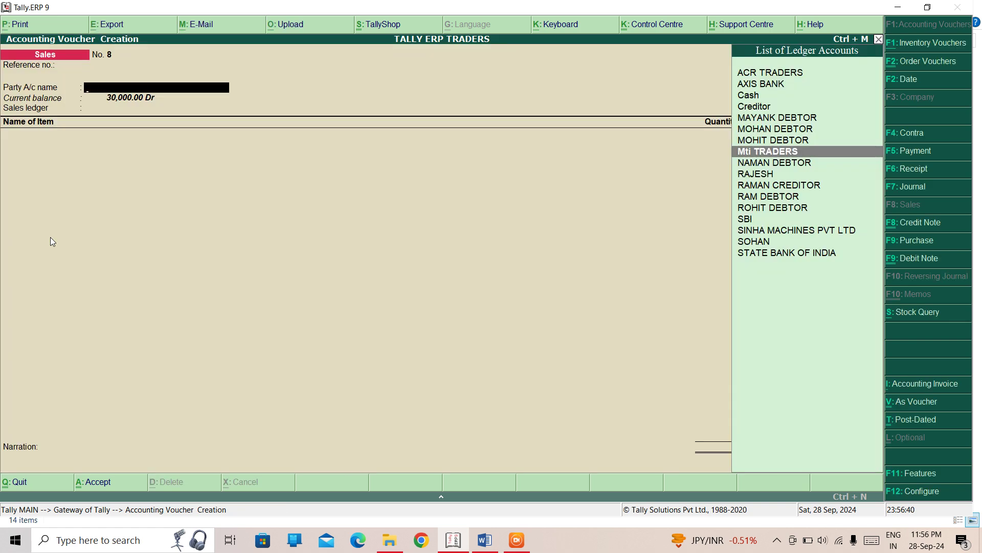
{"action": "key", "text": "Escape"}
{"action": "key", "text": "Return"}
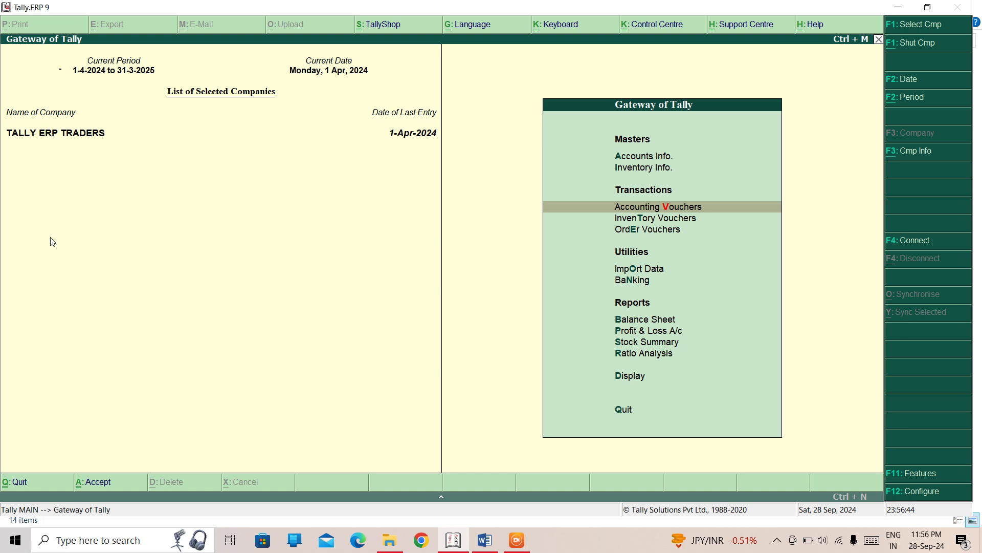
Step: Look back through the recorded vouchers to the cash sales order for 22 PCS of Cap
{"action": "key", "text": "Return"}
{"action": "key", "text": "Page_Up"}
{"action": "key", "text": "Page_Up"}
{"action": "key", "text": "Page_Up"}
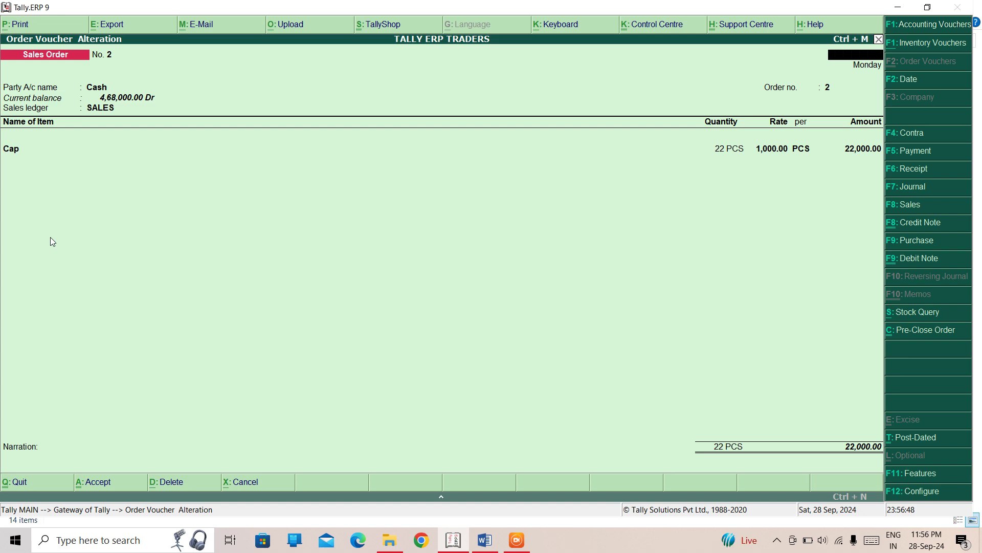
{"action": "key", "text": "Escape"}
{"action": "key", "text": "Return"}
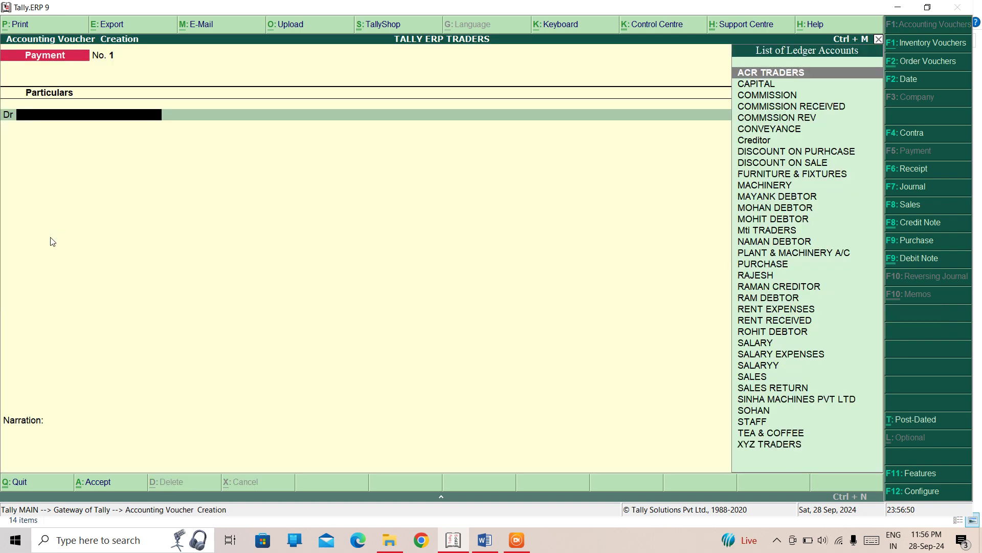
{"action": "key", "text": "Escape"}
Step: Start a delivery note with the reference number blank and Mti TRADERS as the party account
{"action": "key", "text": "Down"}
{"action": "key", "text": "Return"}
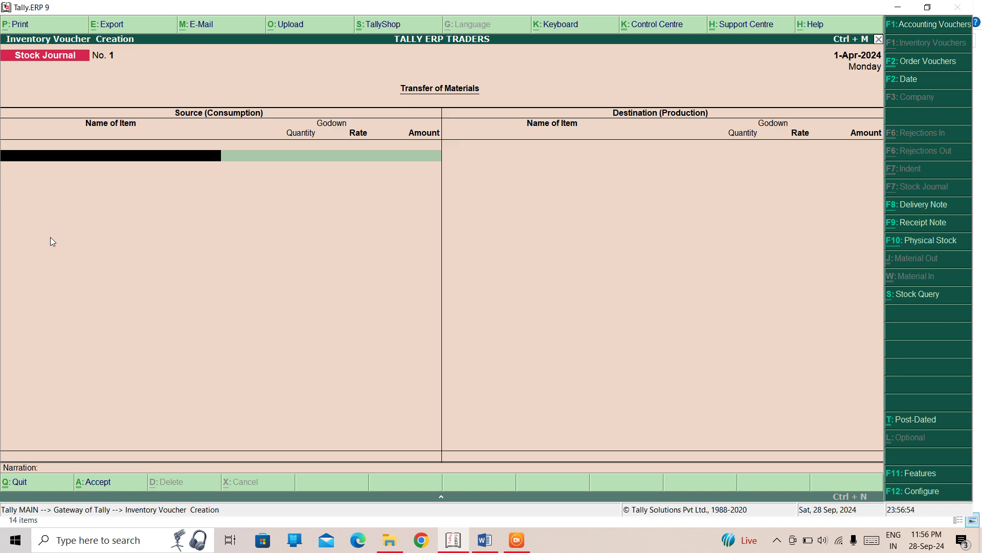
{"action": "key", "text": "F8"}
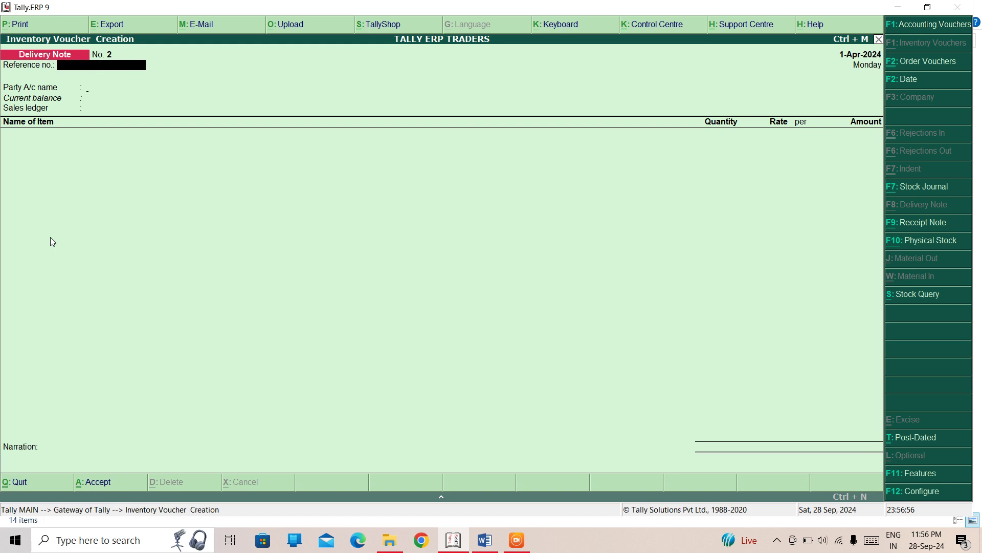
{"action": "key", "text": "Return"}
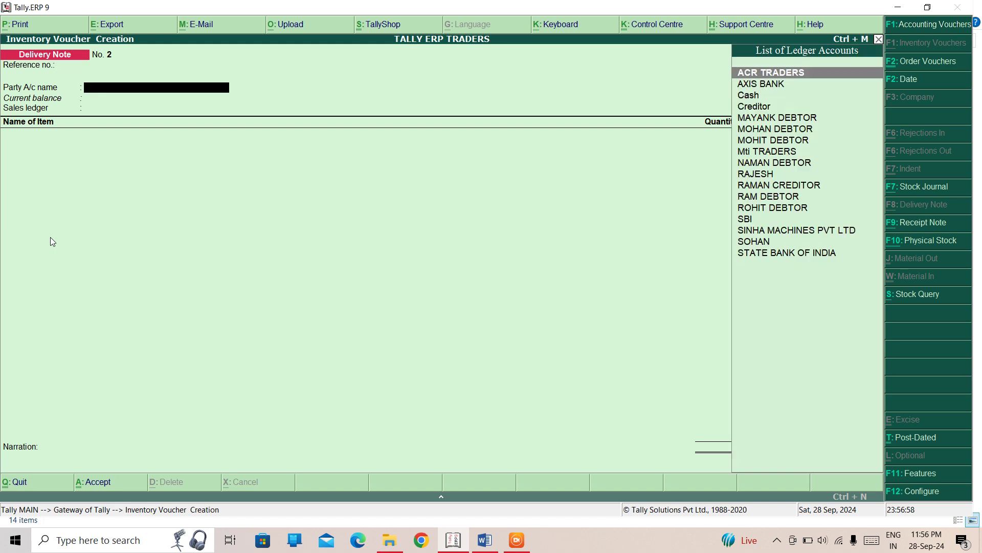
{"action": "type", "text": "MT"}
{"action": "key", "text": "Return"}
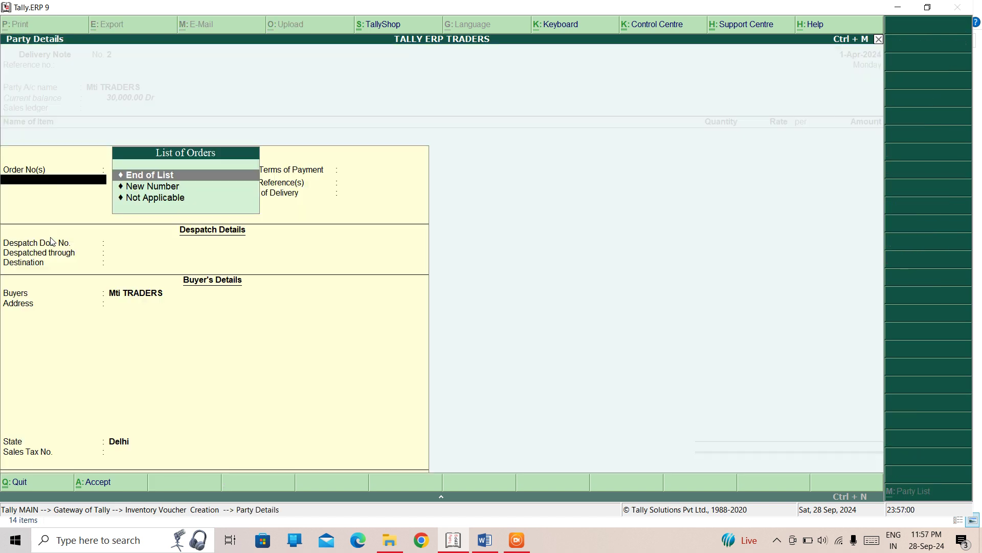
Step: Add a new order with the suggested number, dated 1-Apr-2024, to the Mti TRADERS party details and accept the remaining details unchanged
{"action": "key", "text": "Down"}
{"action": "key", "text": "Return"}
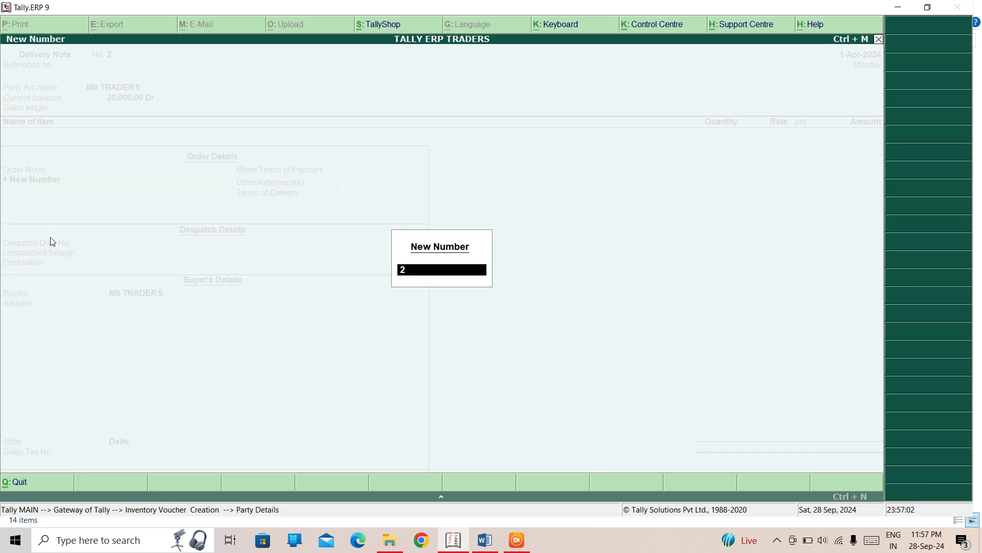
{"action": "key", "text": "Return"}
{"action": "key", "text": "Return"}
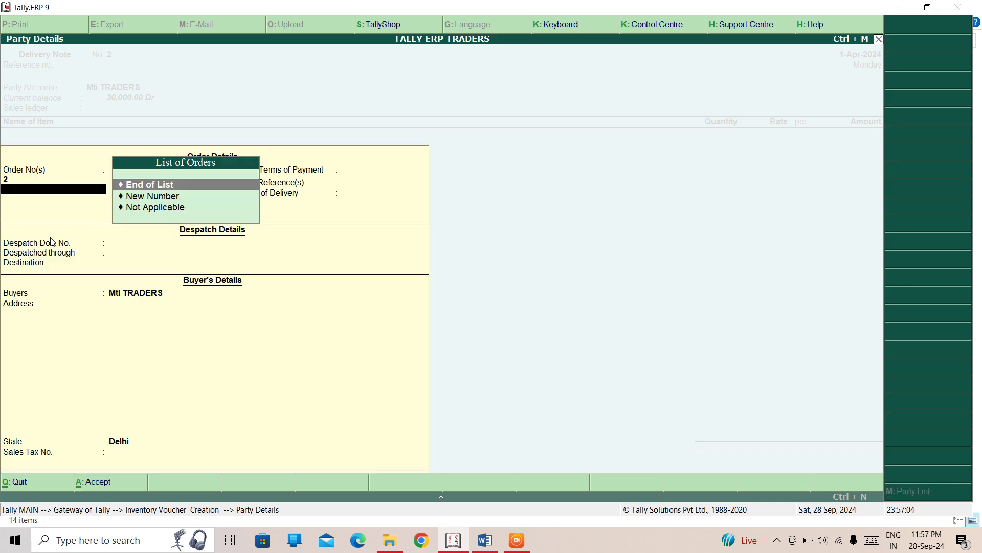
{"action": "key", "text": "Return"}
{"action": "key", "text": "Return"}
{"action": "key", "text": "Return"}
{"action": "key", "text": "Return"}
{"action": "key", "text": "Return"}
{"action": "key", "text": "Return"}
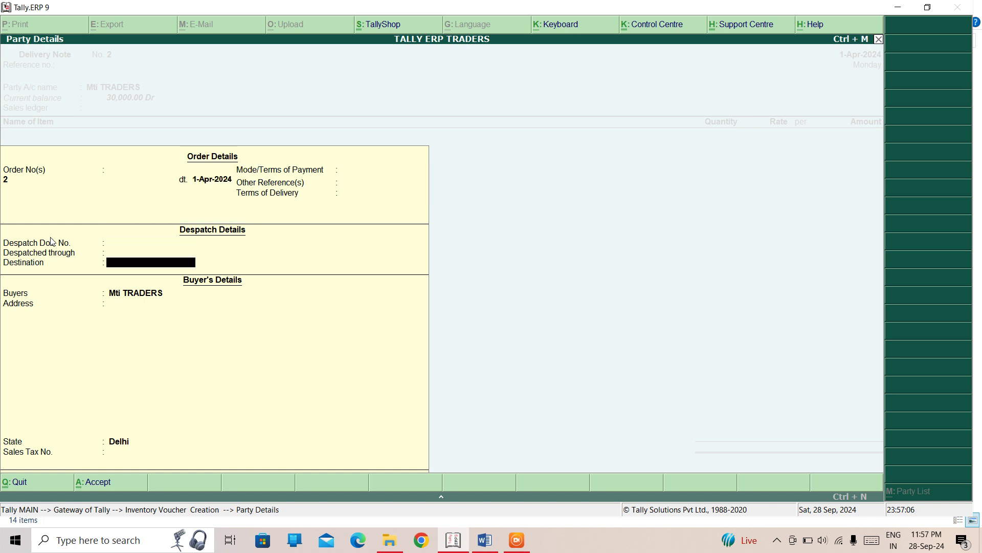
{"action": "key", "text": "Return"}
{"action": "key", "text": "Return"}
{"action": "key", "text": "Return"}
{"action": "key", "text": "Return"}
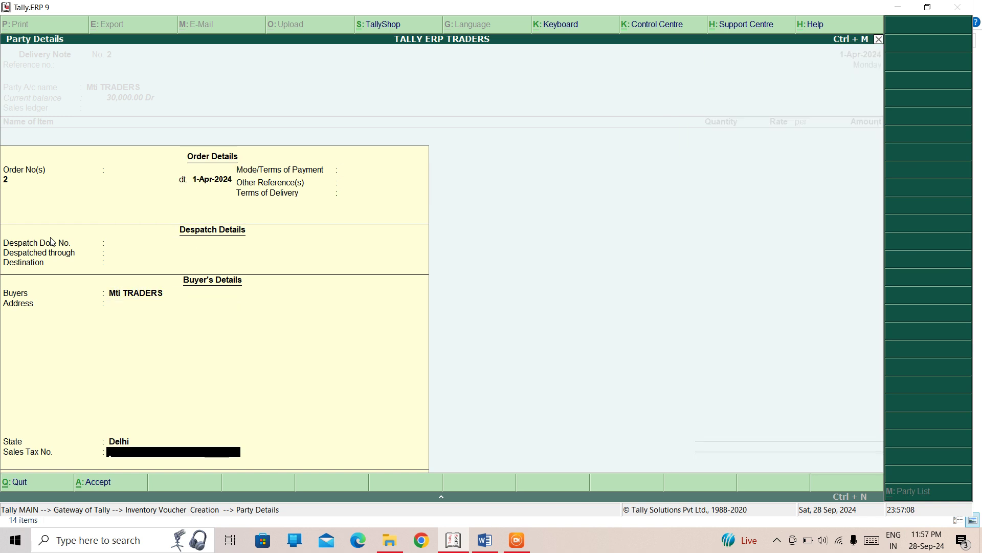
{"action": "key", "text": "Return"}
Step: Choose SALES as the delivery note's sales ledger, and discard the delivery note
{"action": "key", "text": "Down"}
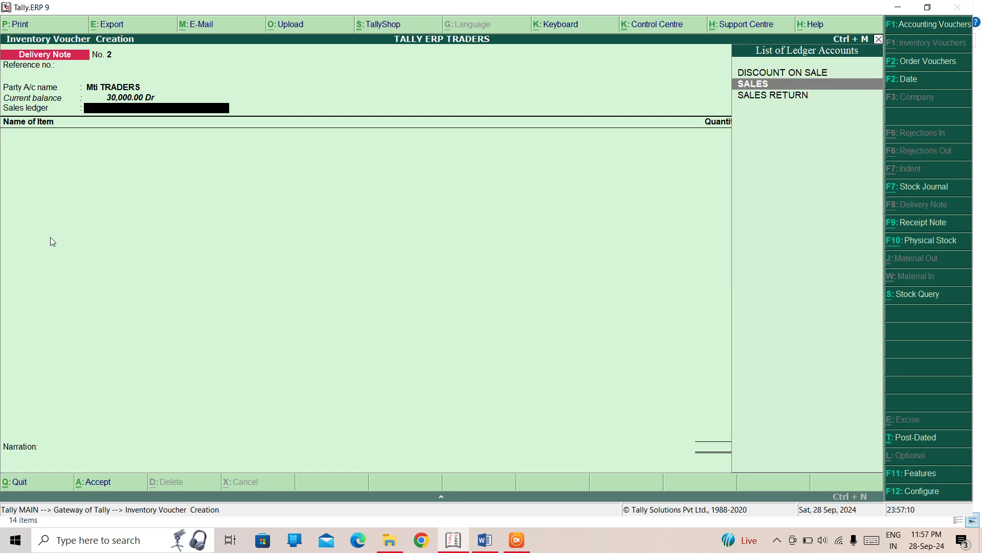
{"action": "key", "text": "Return"}
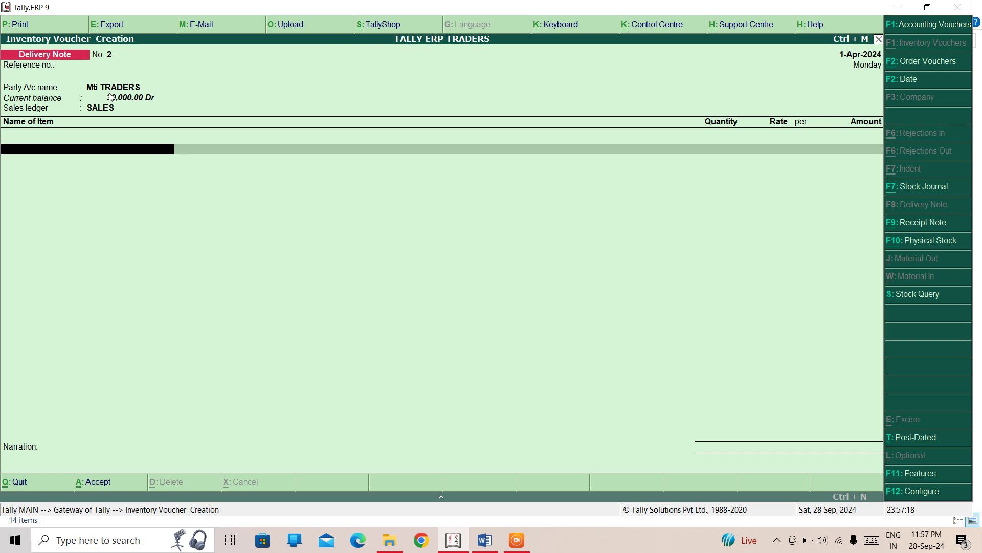
{"action": "key", "text": "Escape"}
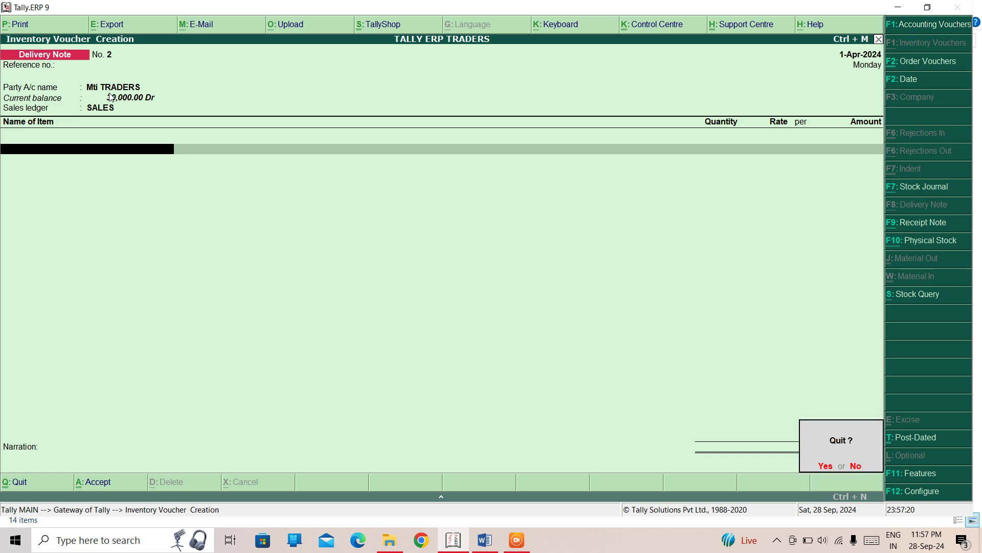
{"action": "key", "text": "Return"}
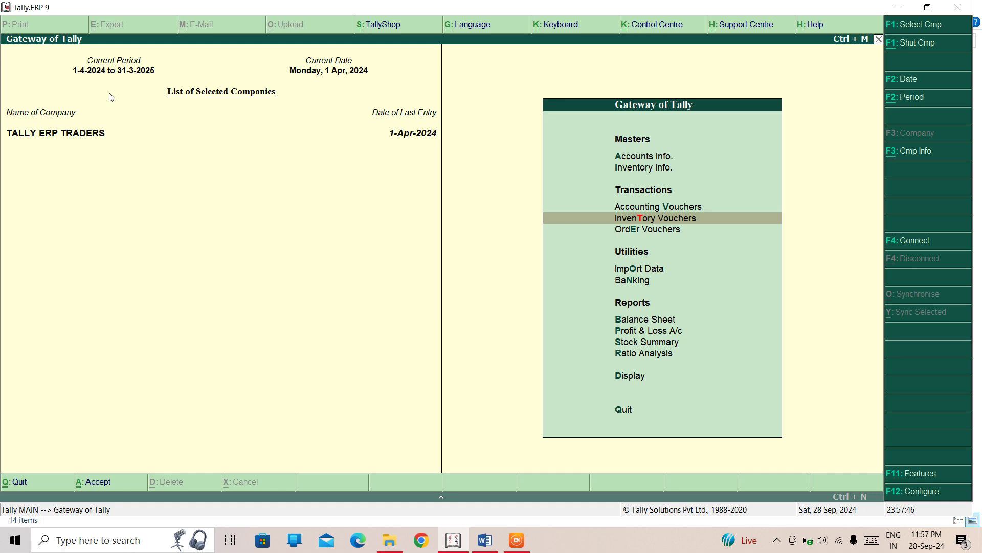
{"action": "key", "text": "Up"}
{"action": "key", "text": "Up"}
{"action": "key", "text": "Up"}
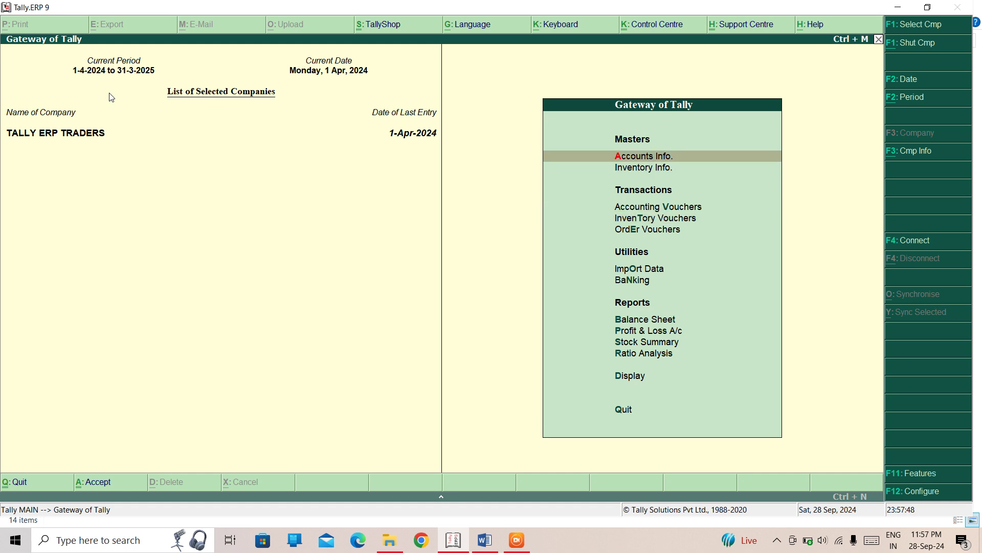